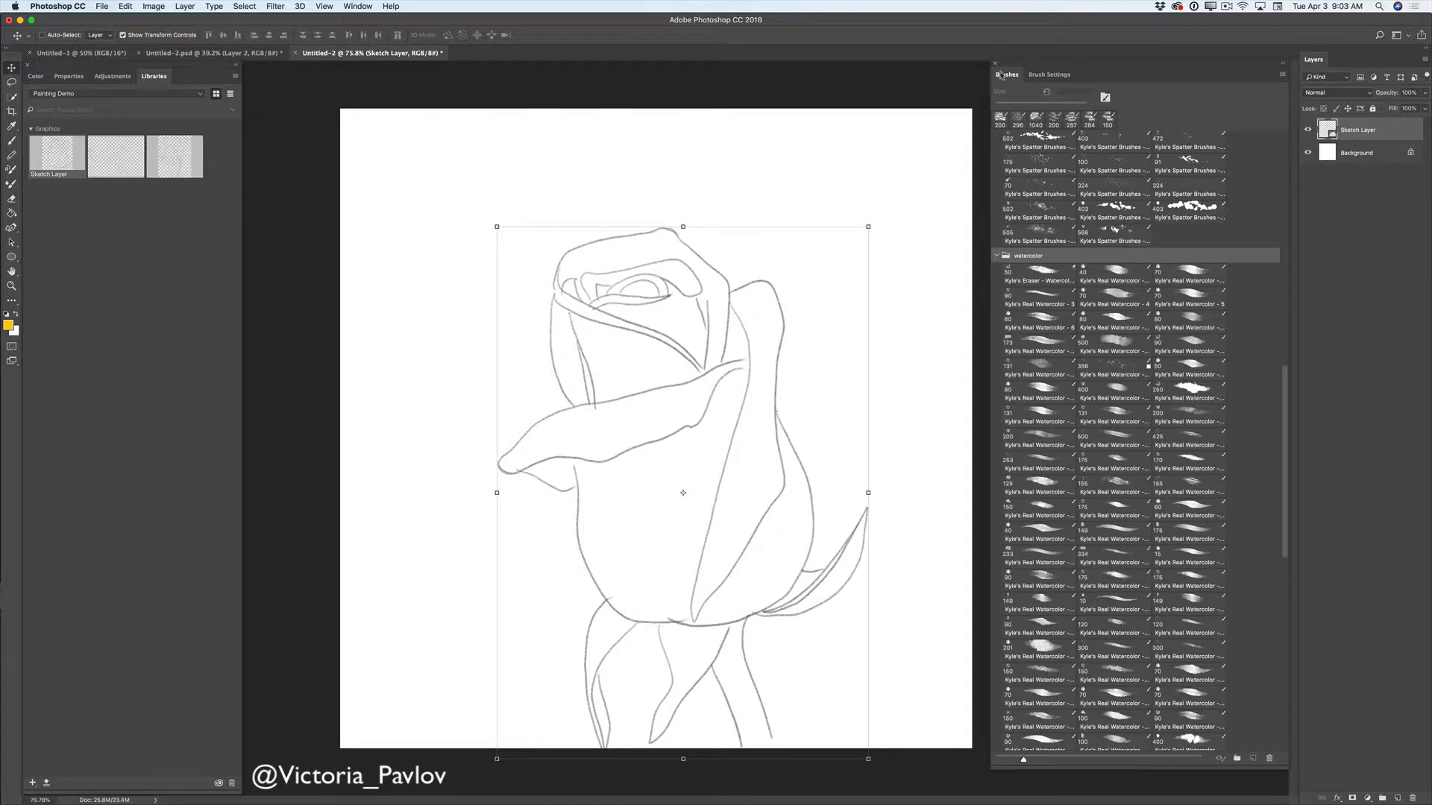
{"action": "left_click", "coordinate": [1282, 73]}
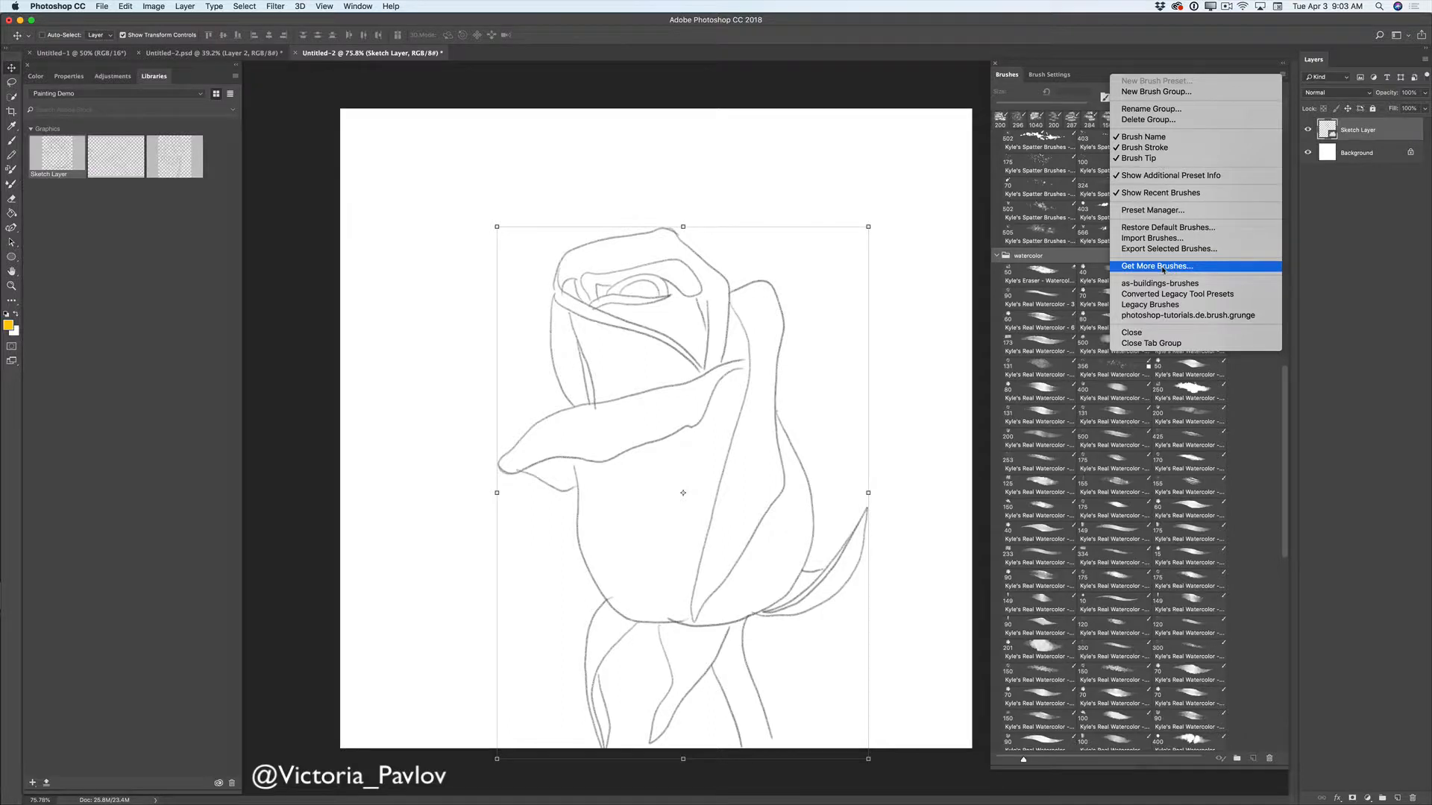
{"action": "left_click", "coordinate": [1270, 451]}
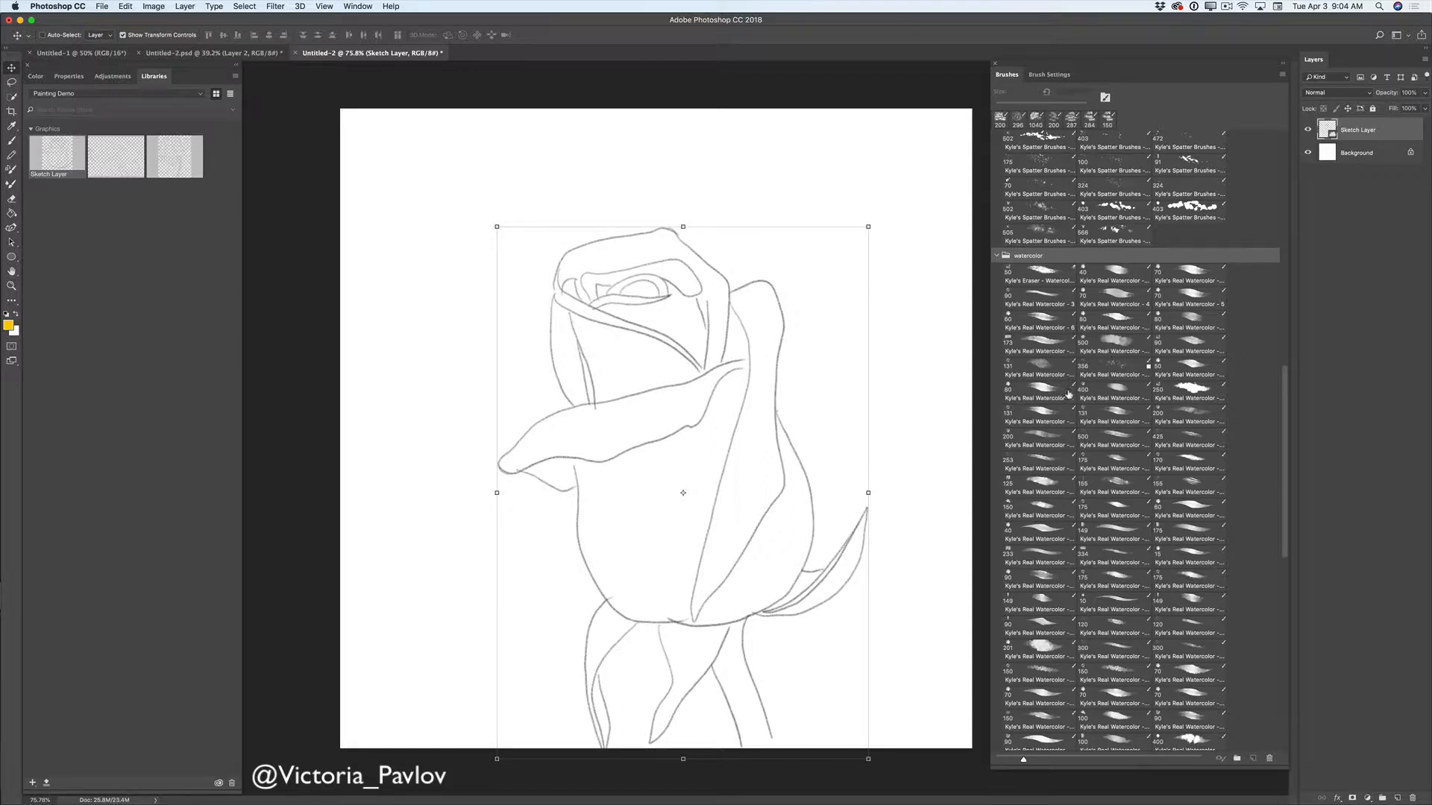
{"action": "left_click", "coordinate": [1114, 365]}
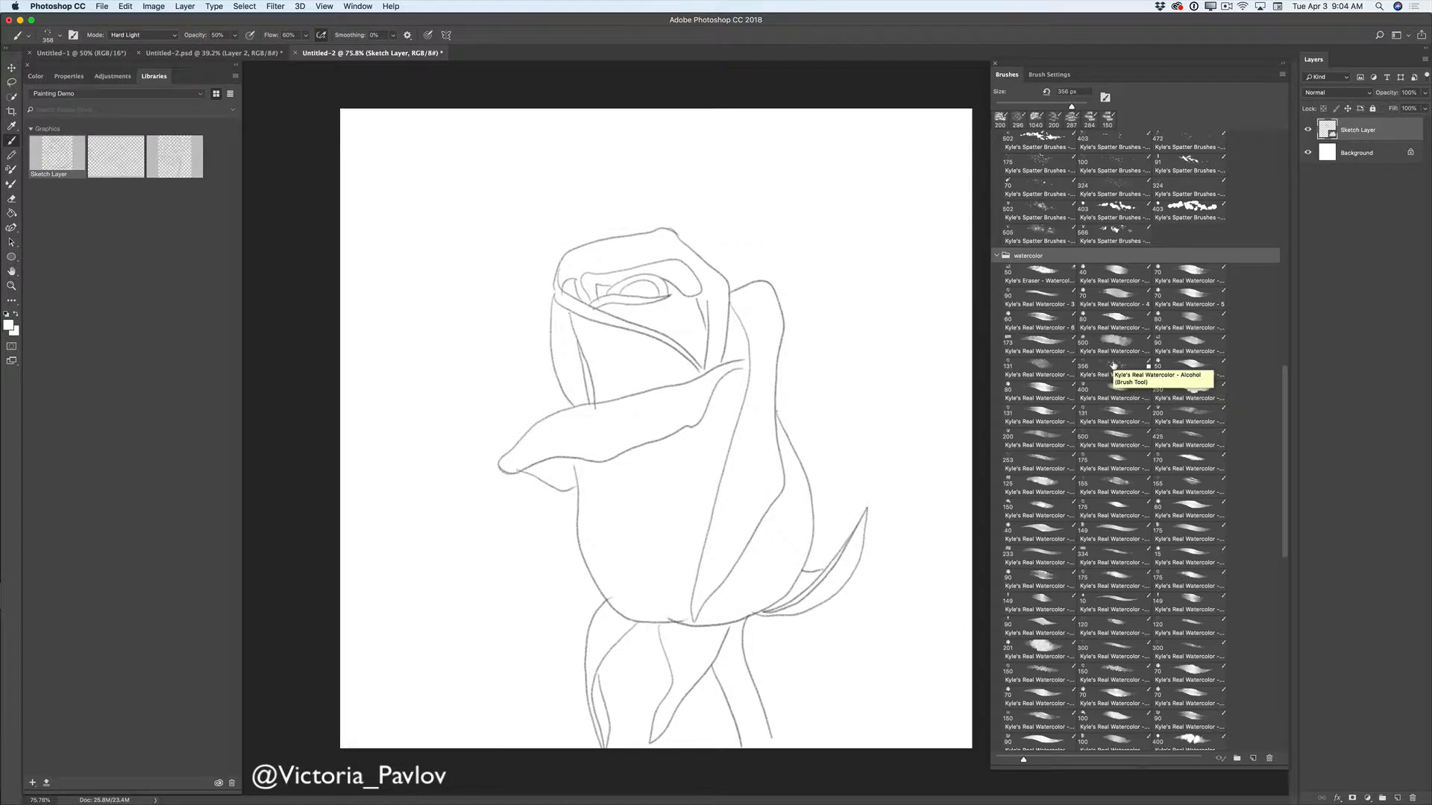
{"action": "key", "text": "v"}
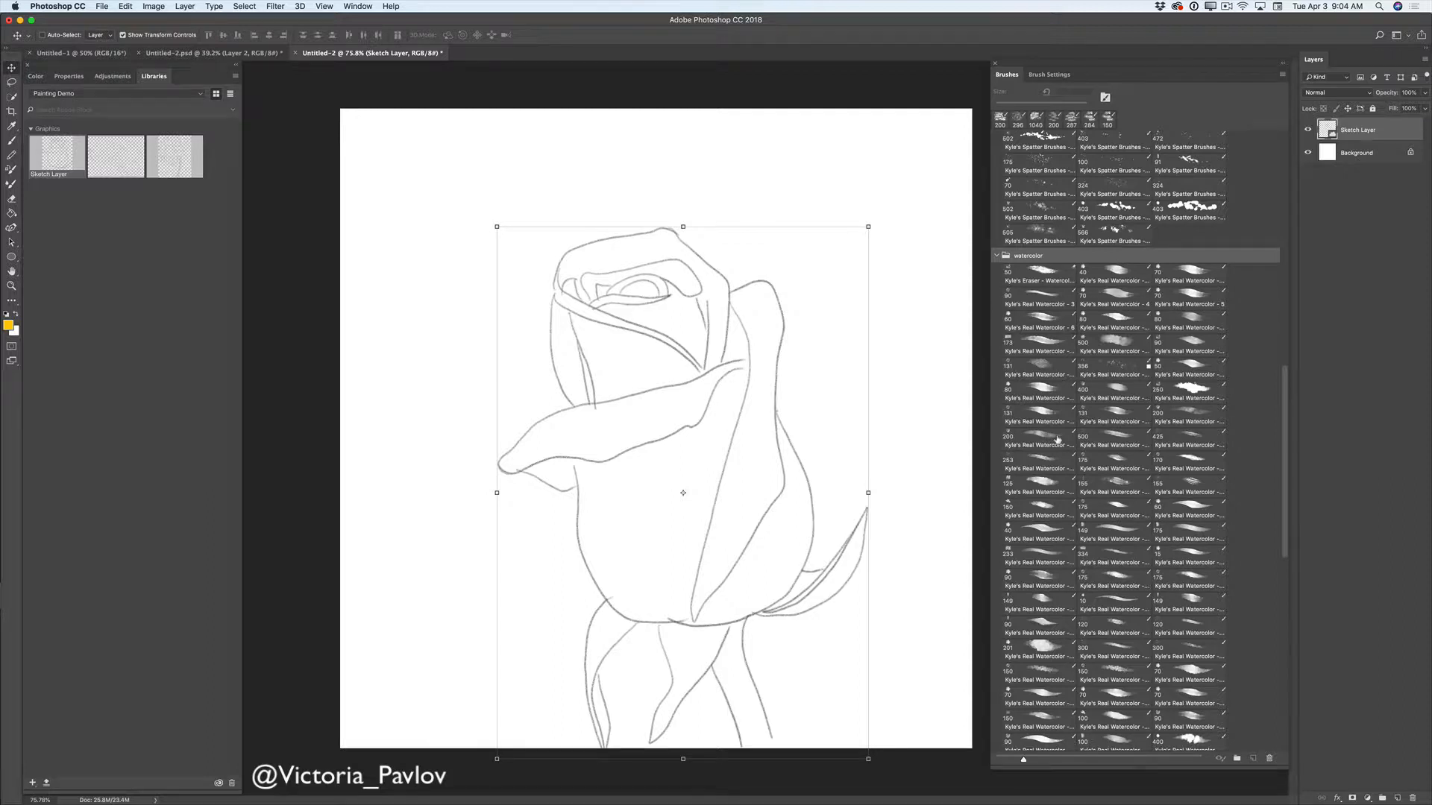
{"action": "left_click", "coordinate": [1058, 439]}
{"action": "key", "text": "v"}
Step: Create a brush group named "My Watercolor Brushes"
{"action": "left_click", "coordinate": [1236, 760]}
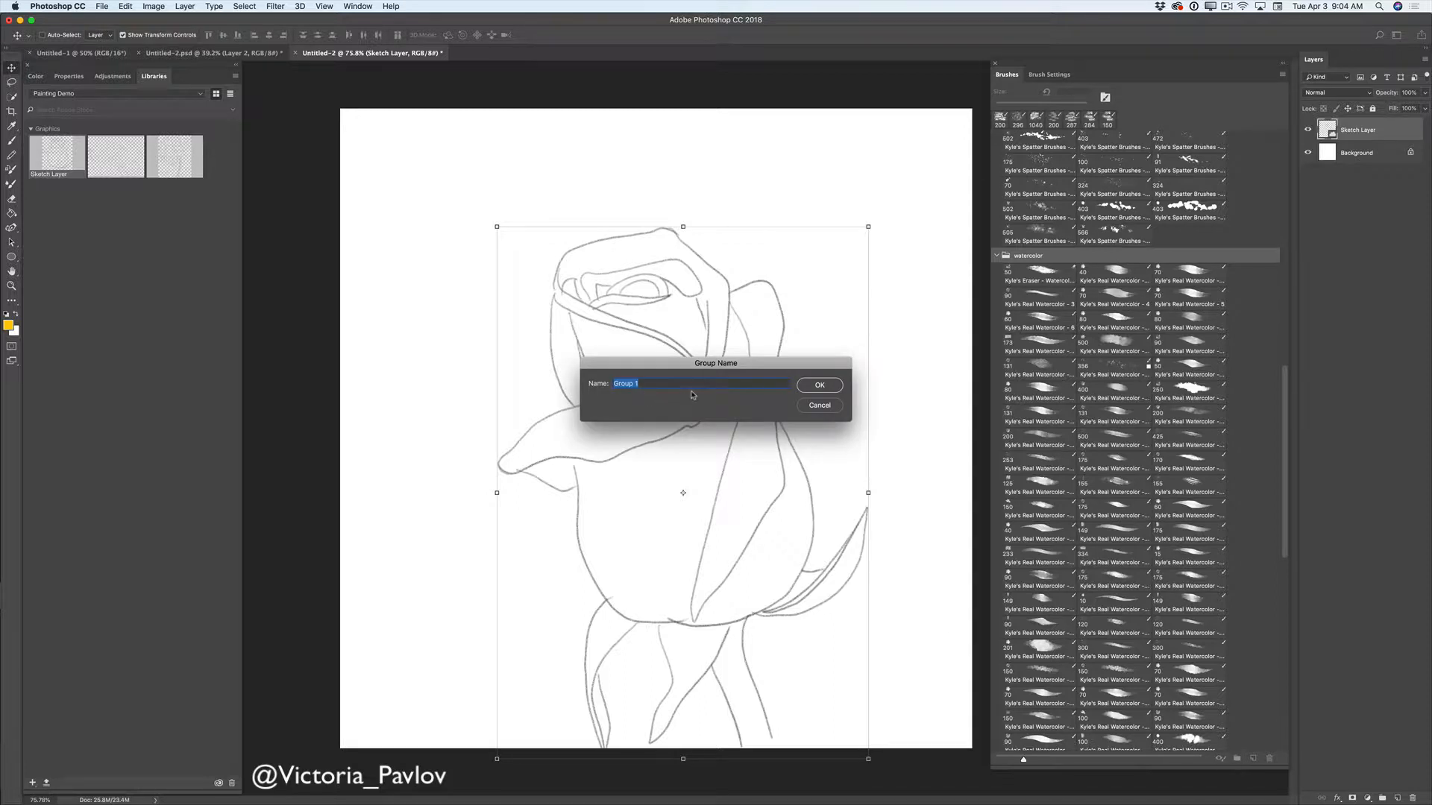
{"action": "type", "text": "My Watercolor Brushes"}
{"action": "left_click", "coordinate": [818, 386]}
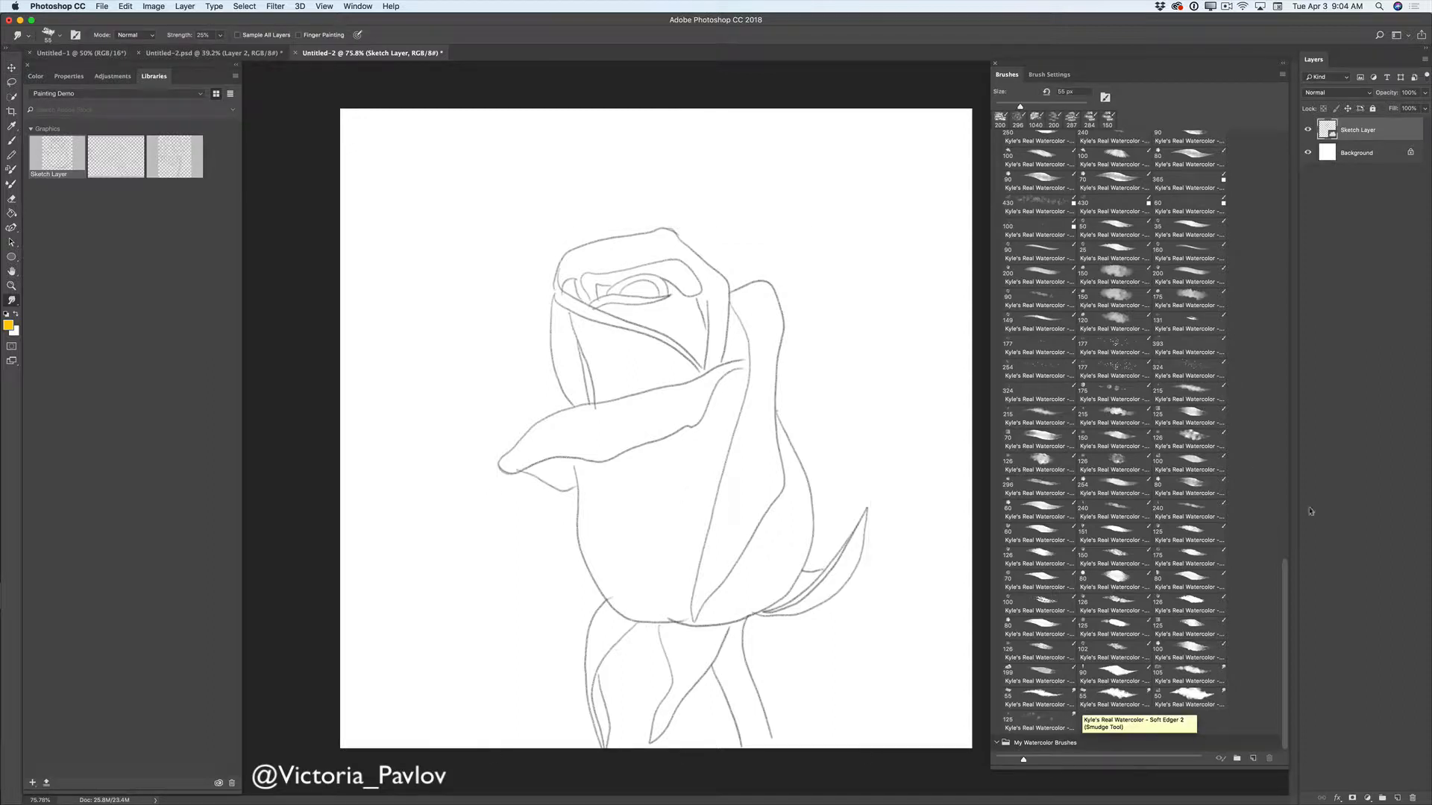
Step: Create a brush group named "My Background Brushes" and nest it inside the My Watercolor Brushes group
{"action": "left_click", "coordinate": [1236, 759]}
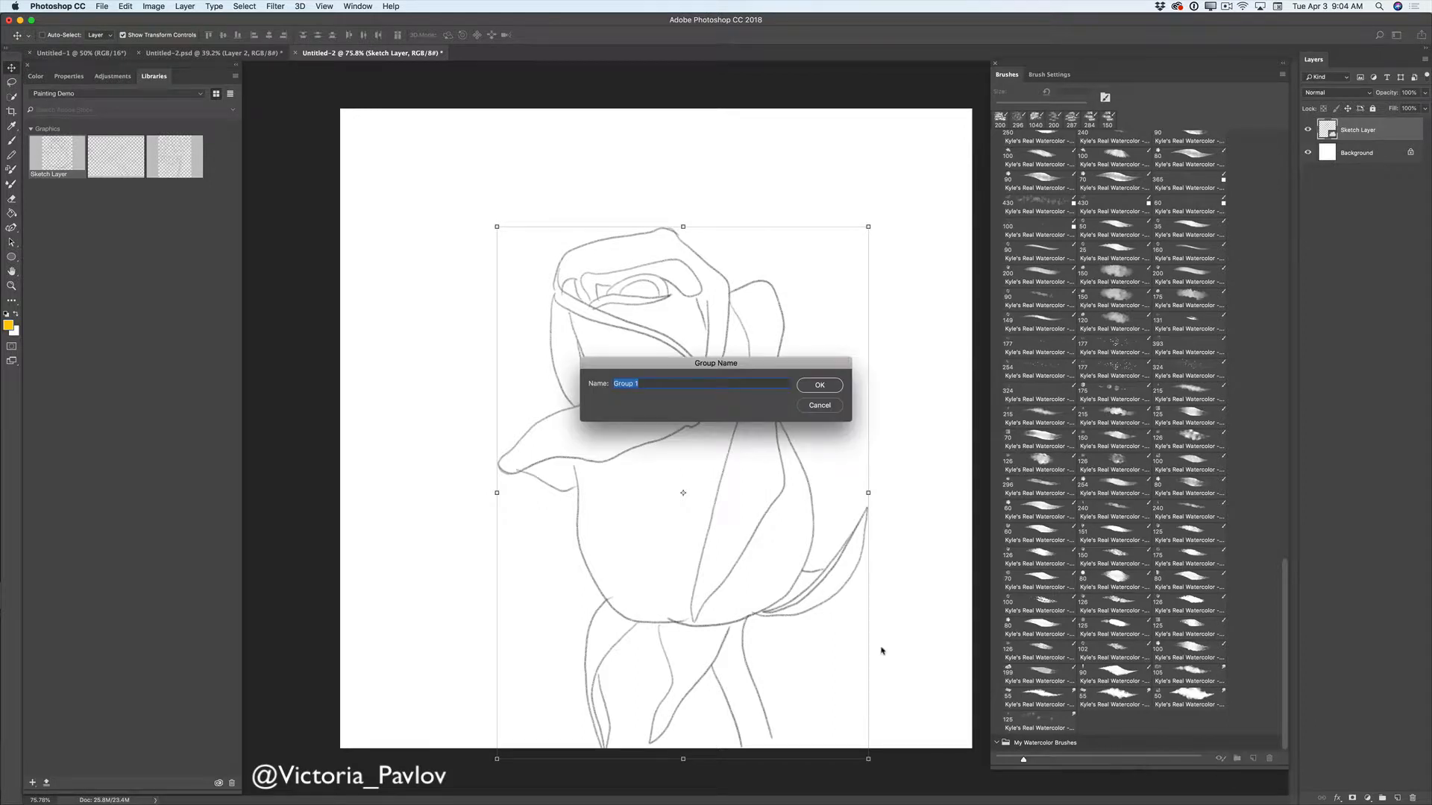
{"action": "type", "text": "My Background Brushes"}
{"action": "left_click", "coordinate": [824, 386]}
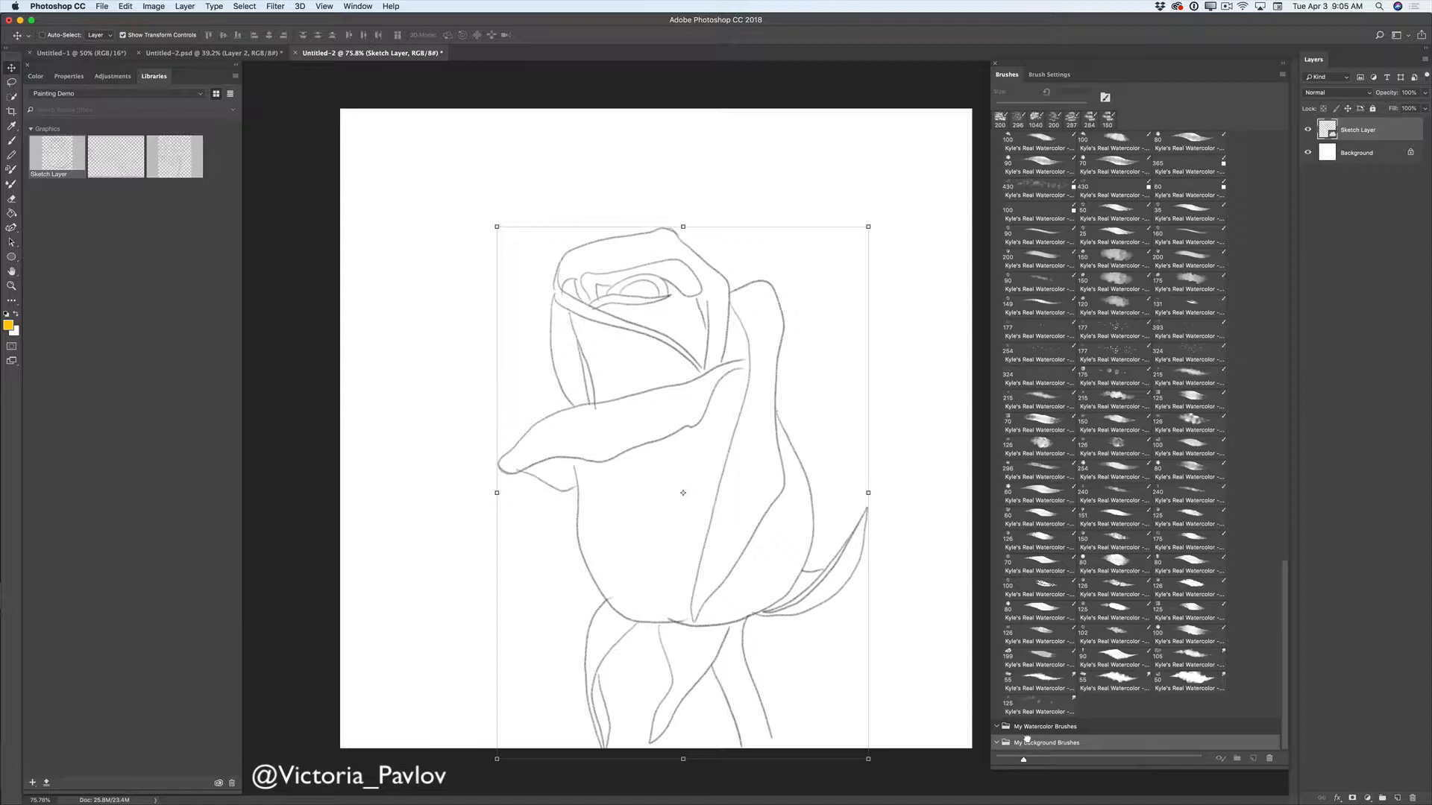
{"action": "left_click_drag", "start_coordinate": [1027, 746], "coordinate": [1044, 726]}
Step: Create another brush group named "My Second Brushes" within the My Watercolor Brushes group
{"action": "left_click", "coordinate": [1237, 759]}
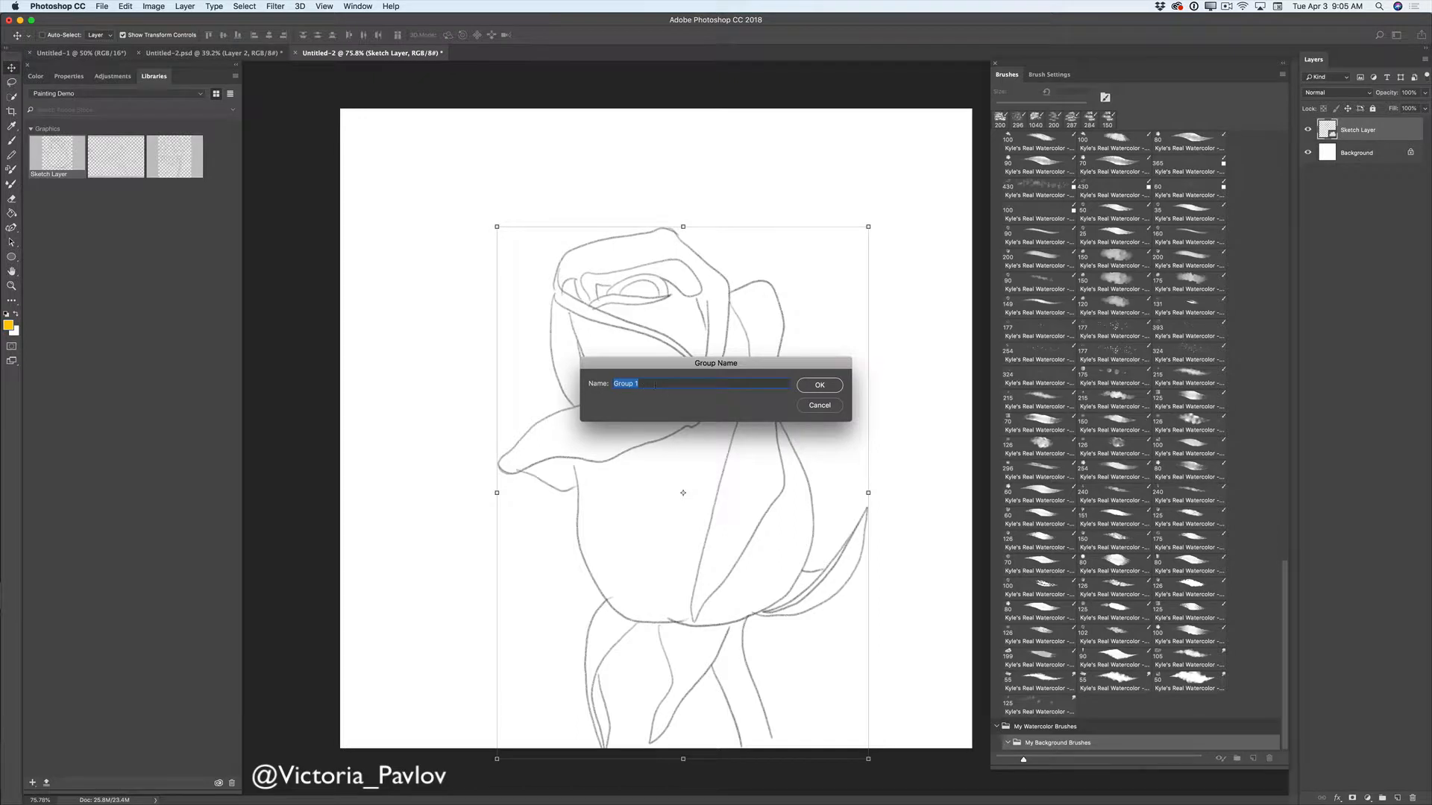
{"action": "type", "text": "M"}
{"action": "type", "text": "y Secomnd brushe"}
{"action": "key", "text": "BackSpace"}
{"action": "key", "text": "BackSpace"}
{"action": "key", "text": "BackSpace"}
{"action": "key", "text": "BackSpace"}
{"action": "key", "text": "BackSpace"}
{"action": "key", "text": "BackSpace"}
{"action": "type", "text": "Brushe"}
{"action": "key", "text": "shift+Left"}
{"action": "key", "text": "shift+Left"}
{"action": "key", "text": "shift+Left"}
{"action": "type", "text": "n"}
{"action": "left_click", "coordinate": [813, 387]}
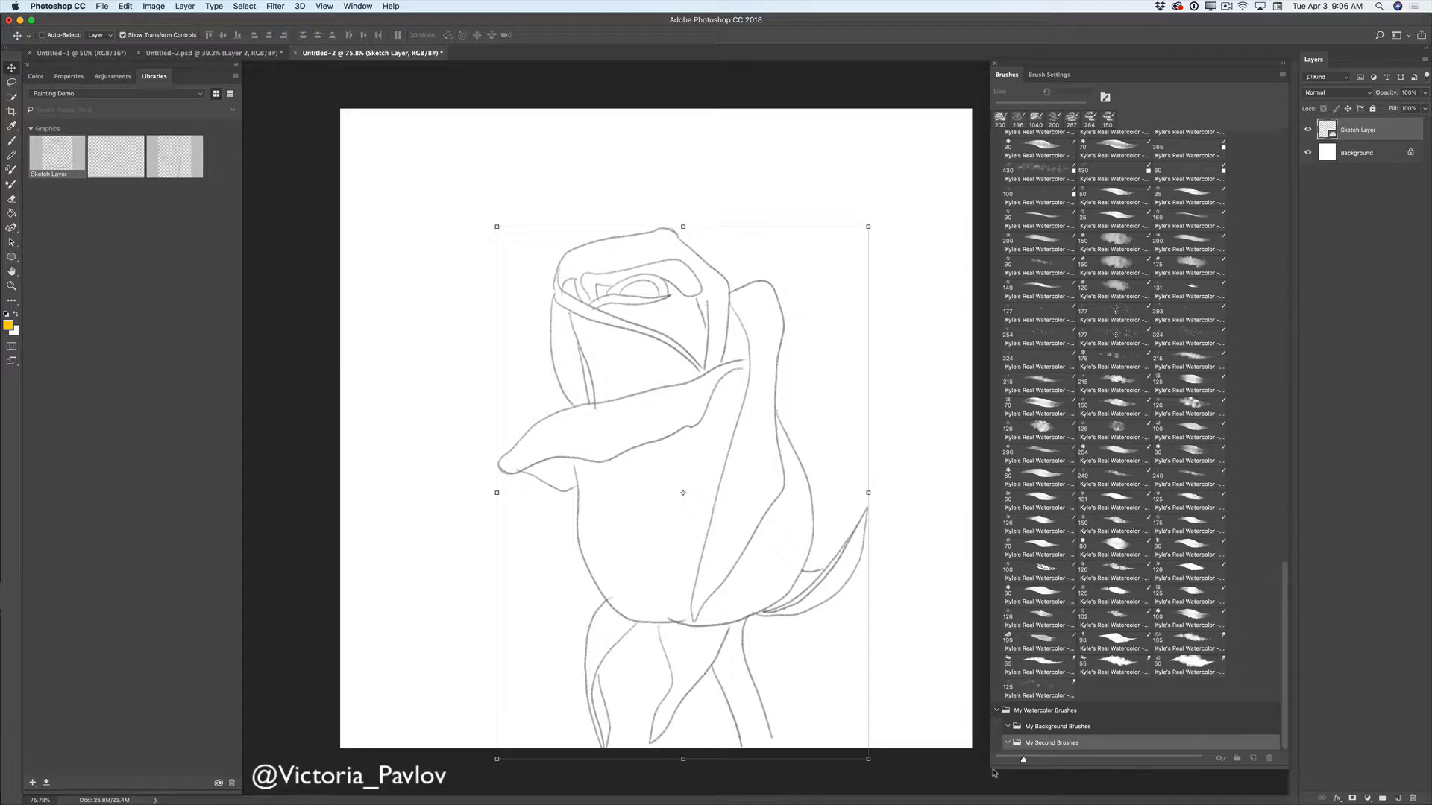
Step: Widen the Brushes panel to four brushes per row and bring the watercolor group into view
{"action": "left_click_drag", "start_coordinate": [995, 767], "coordinate": [905, 768]}
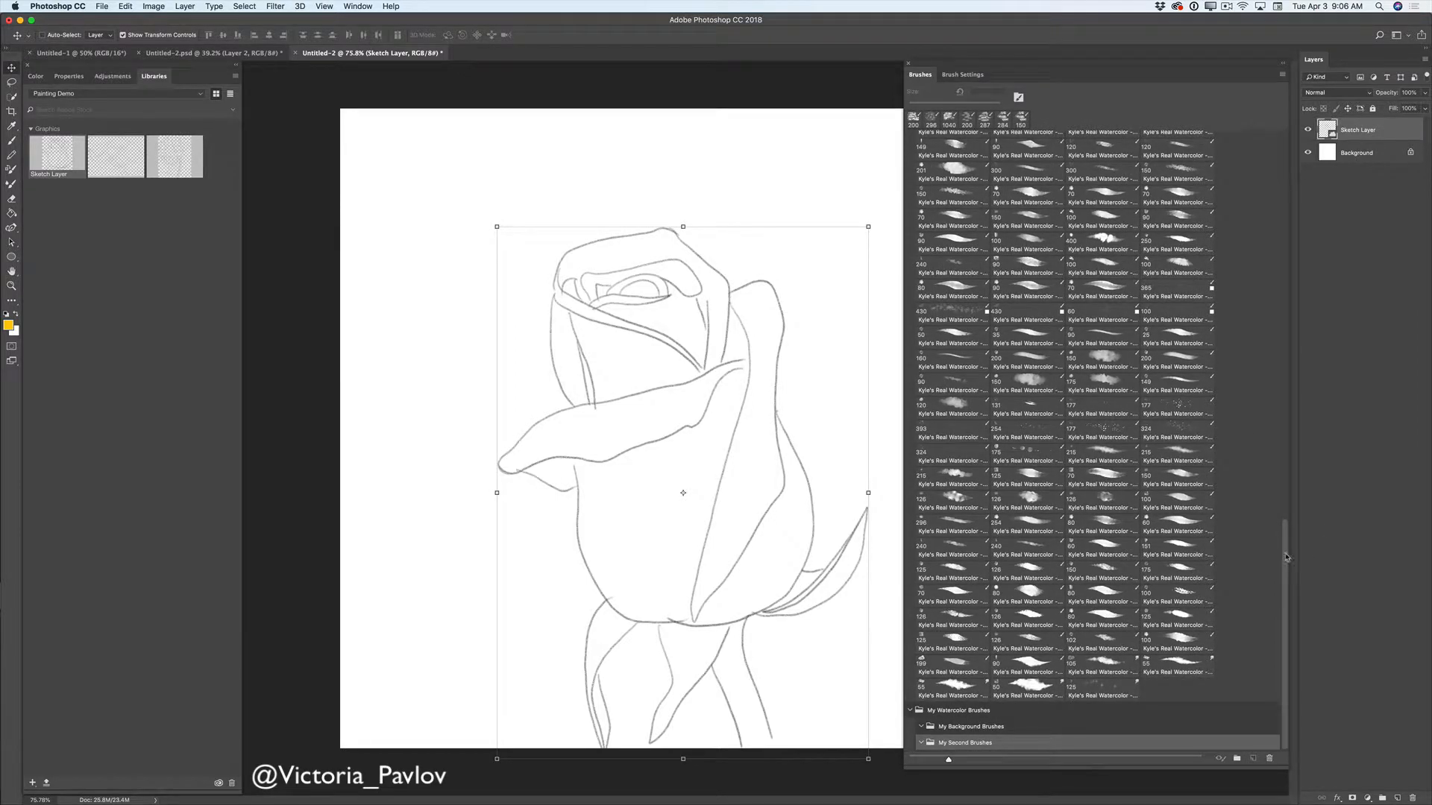
{"action": "mouse_move", "coordinate": [1286, 557]}
{"action": "left_mouse_down"}
{"action": "mouse_move", "coordinate": [1277, 361]}
{"action": "mouse_move", "coordinate": [1303, 452]}
{"action": "left_mouse_up"}
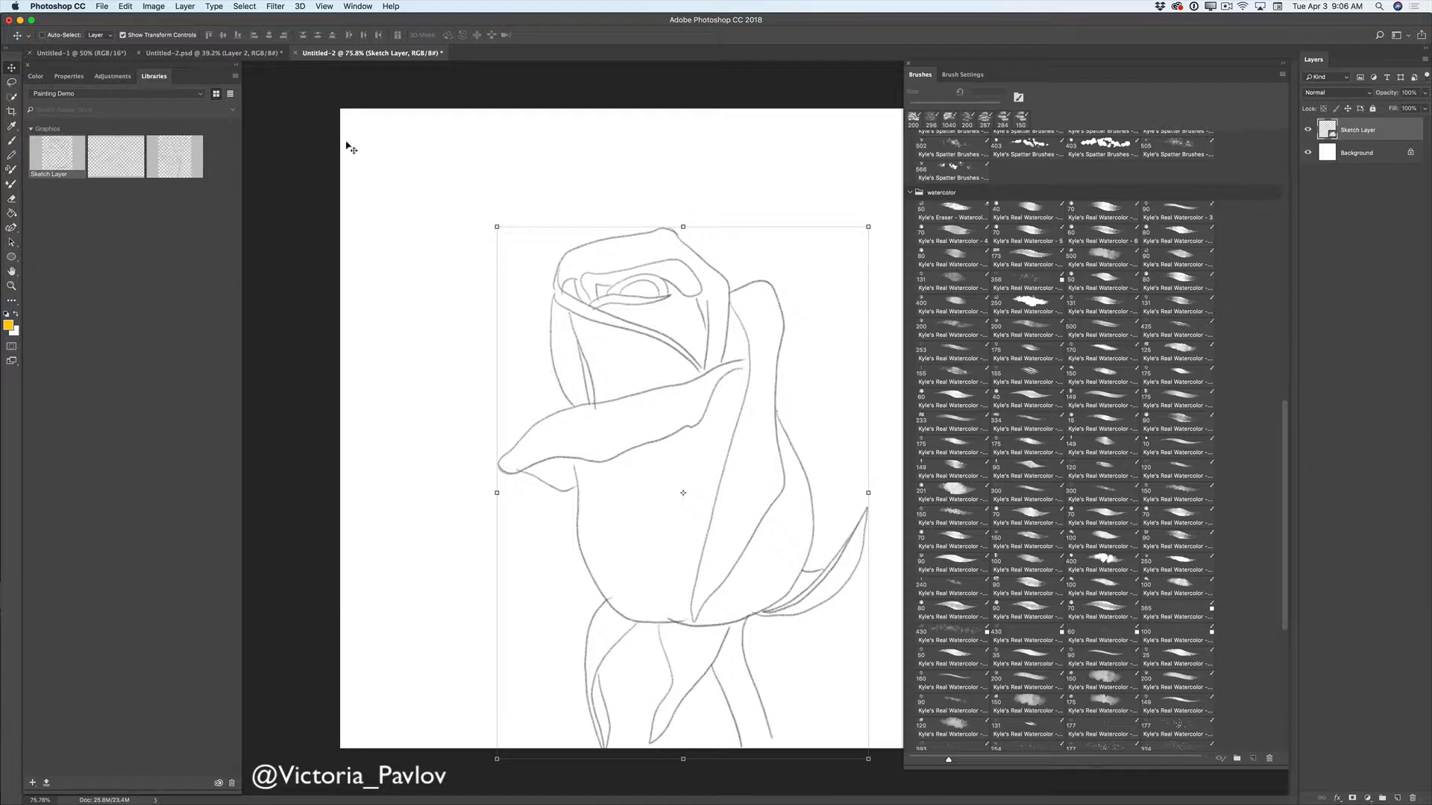
Step: Choose the Brush tool with a bright golden yellow foreground color and add a new layer above the Sketch Layer
{"action": "left_click", "coordinate": [12, 141]}
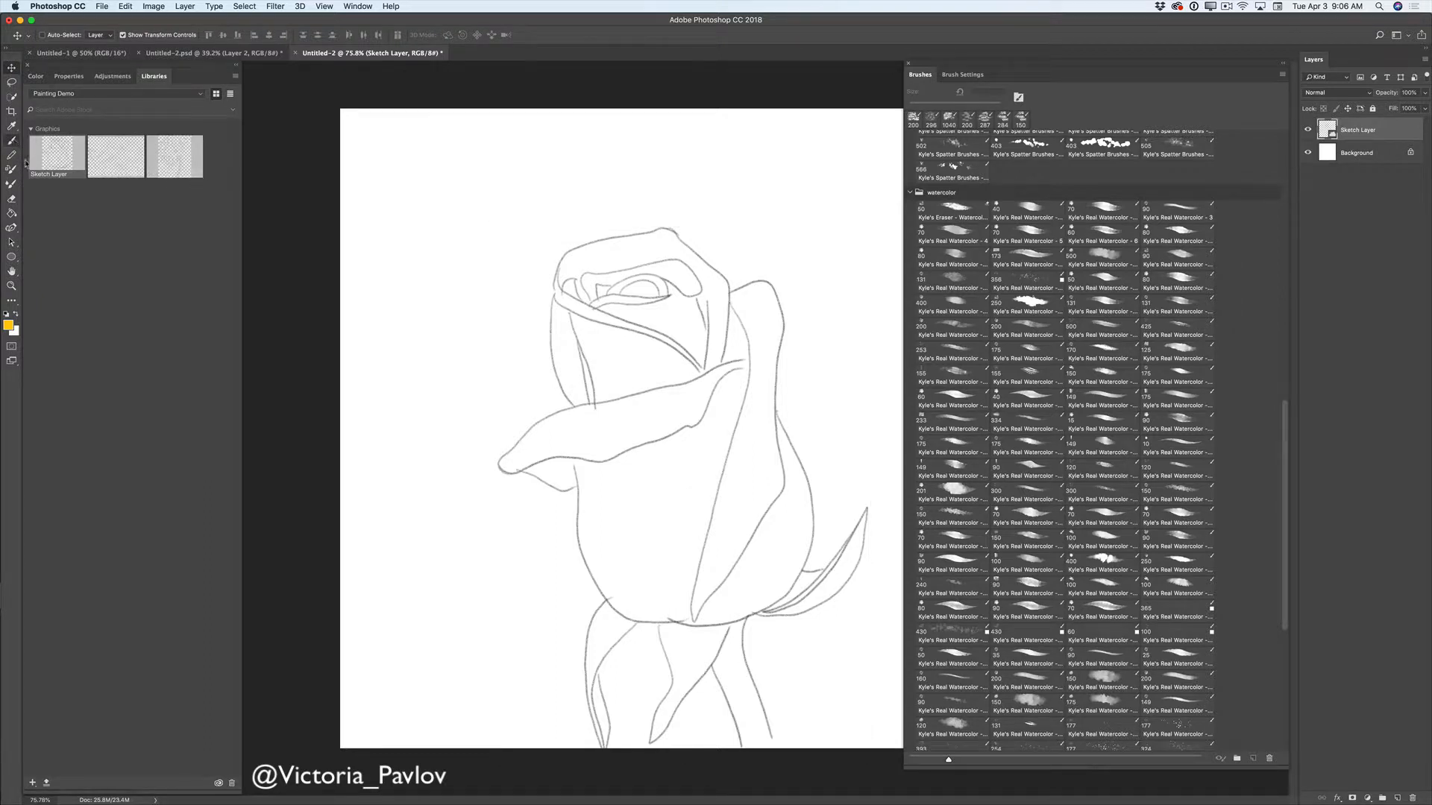
{"action": "left_click", "coordinate": [8, 325]}
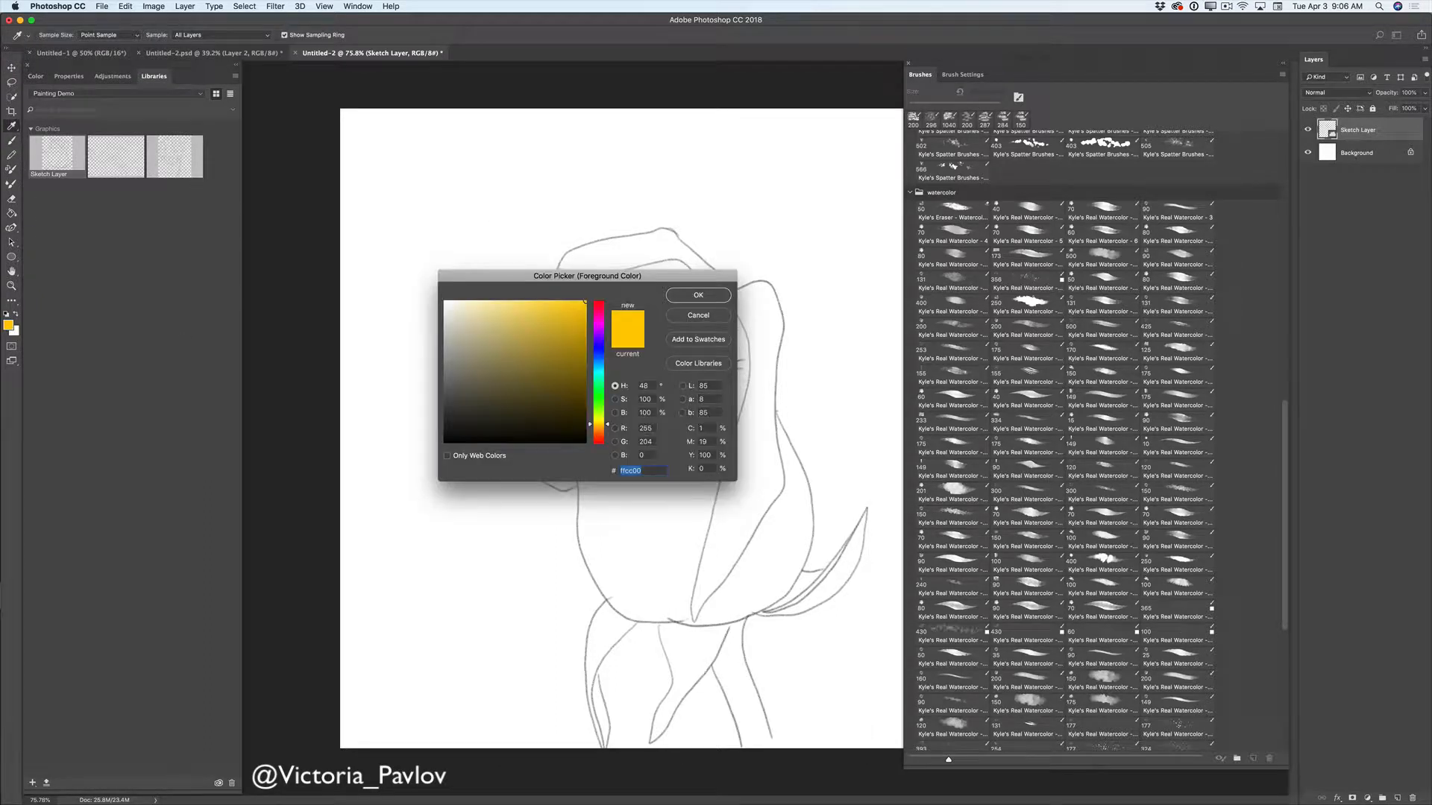
{"action": "left_click_drag", "start_coordinate": [577, 319], "coordinate": [581, 296]}
{"action": "left_click", "coordinate": [698, 298]}
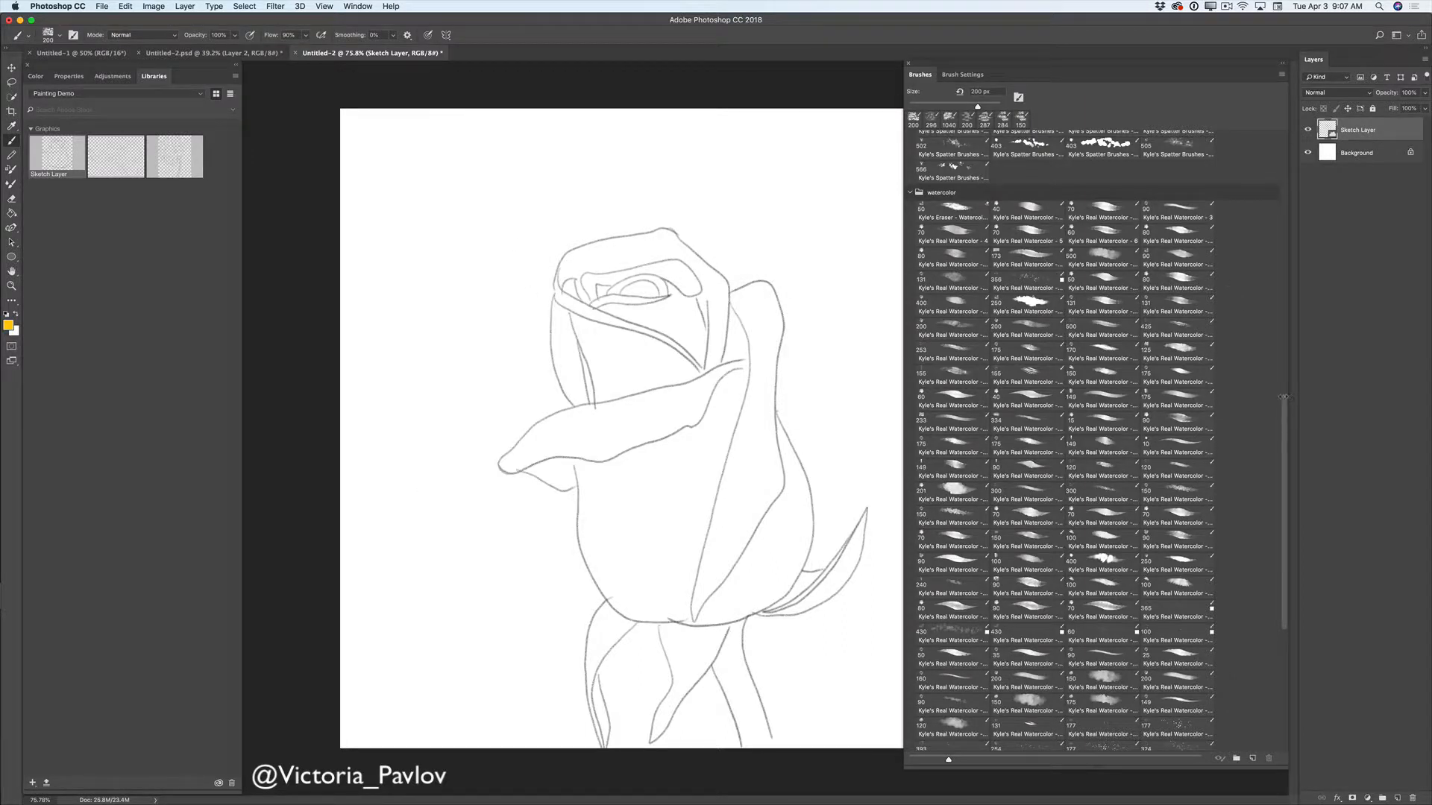
{"action": "left_click_drag", "start_coordinate": [1288, 410], "coordinate": [1285, 410]}
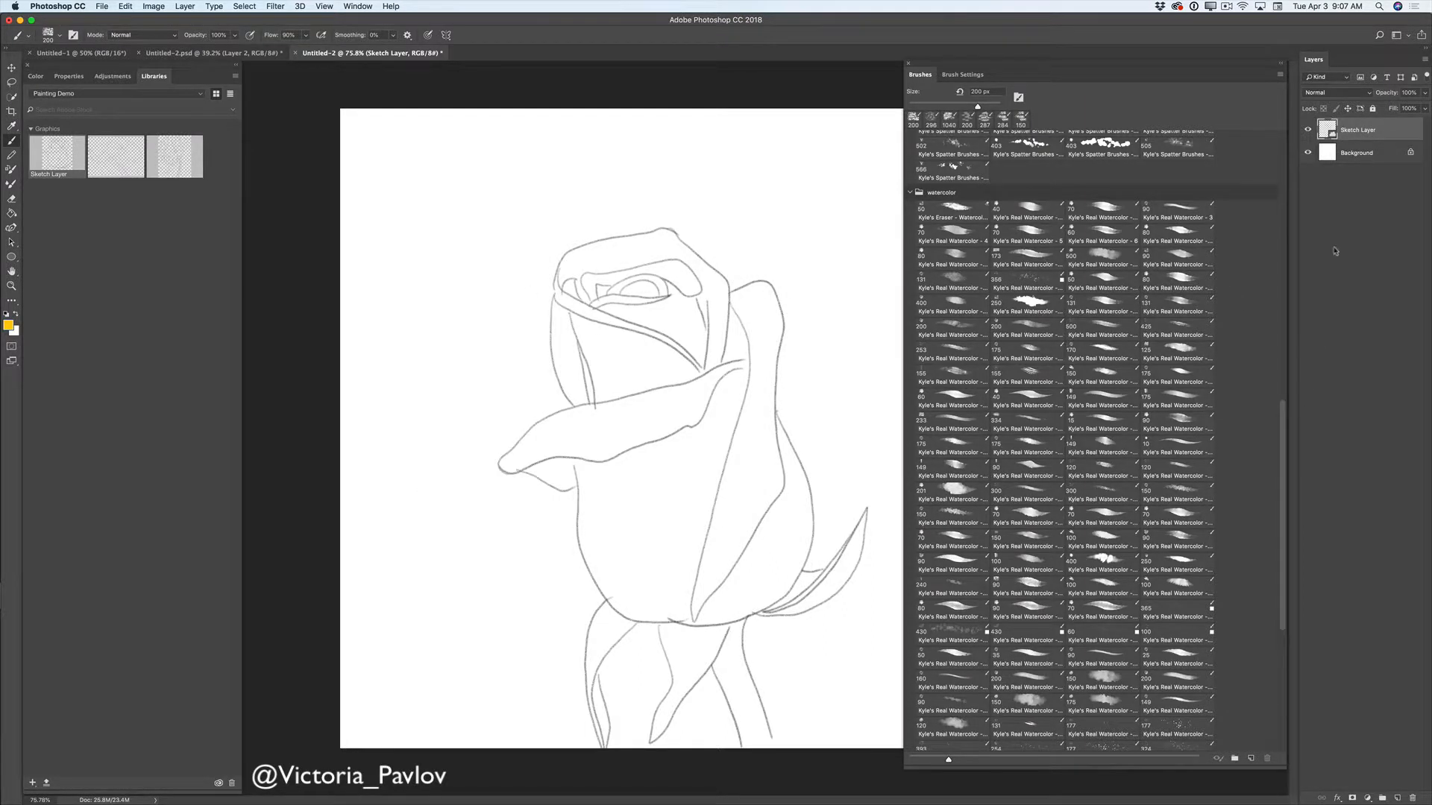
{"action": "left_click", "coordinate": [1398, 798]}
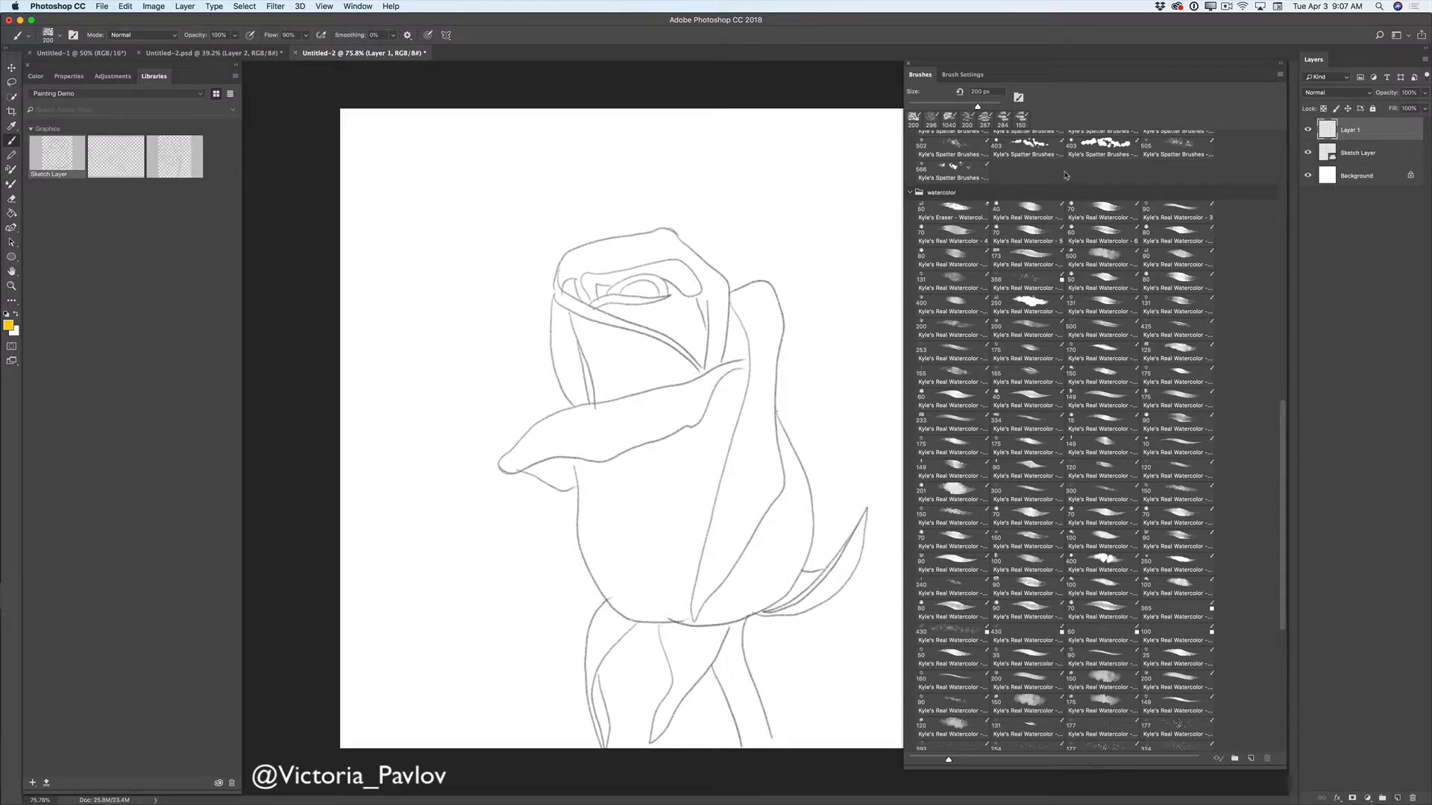
Step: Choose the Kyle's Eraser watercolor preset and set its size to 150 px
{"action": "left_click", "coordinate": [959, 216]}
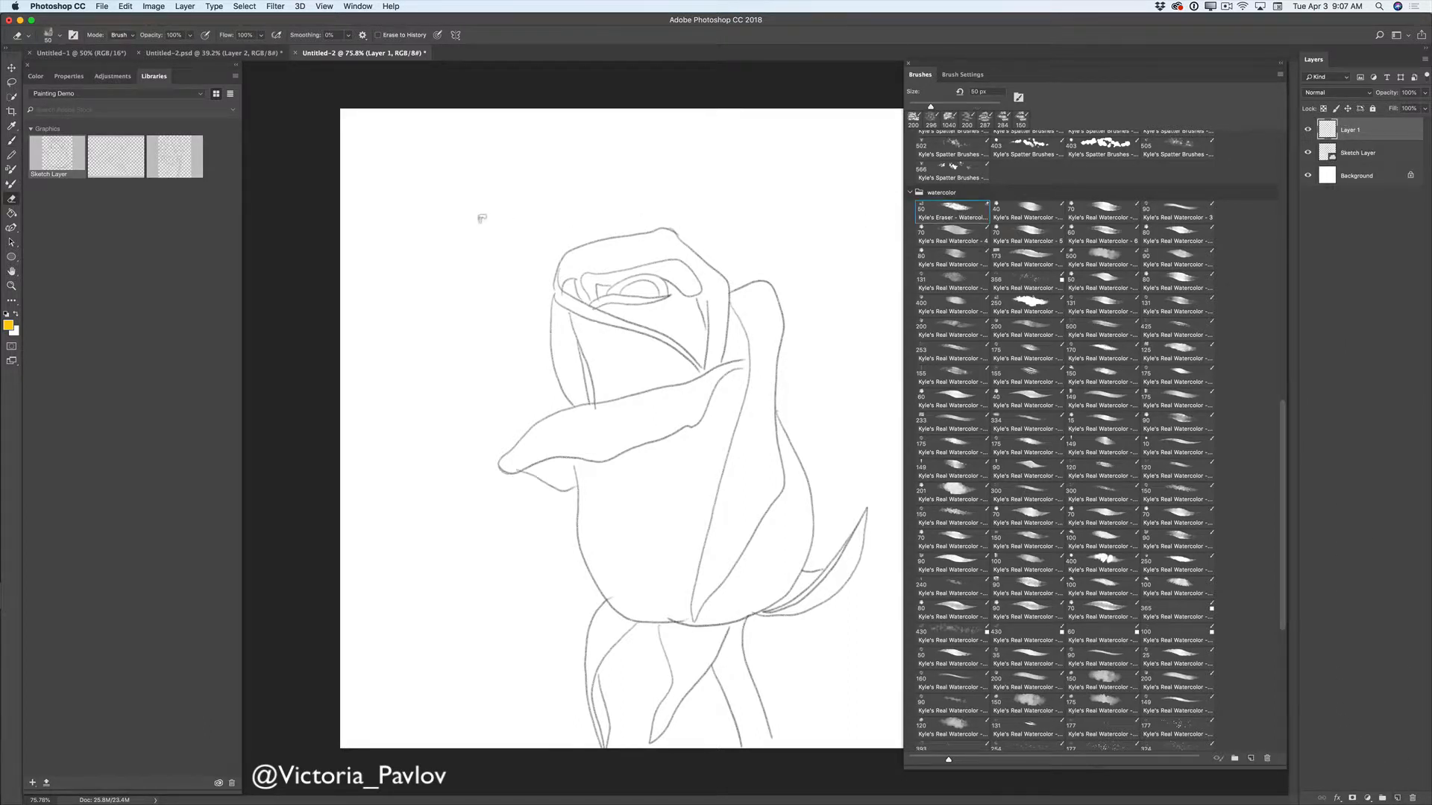
{"action": "right_click", "coordinate": [507, 225]}
{"action": "mouse_move", "coordinate": [575, 253]}
{"action": "left_mouse_down"}
{"action": "mouse_move", "coordinate": [615, 255]}
{"action": "mouse_move", "coordinate": [602, 253]}
{"action": "left_mouse_up"}
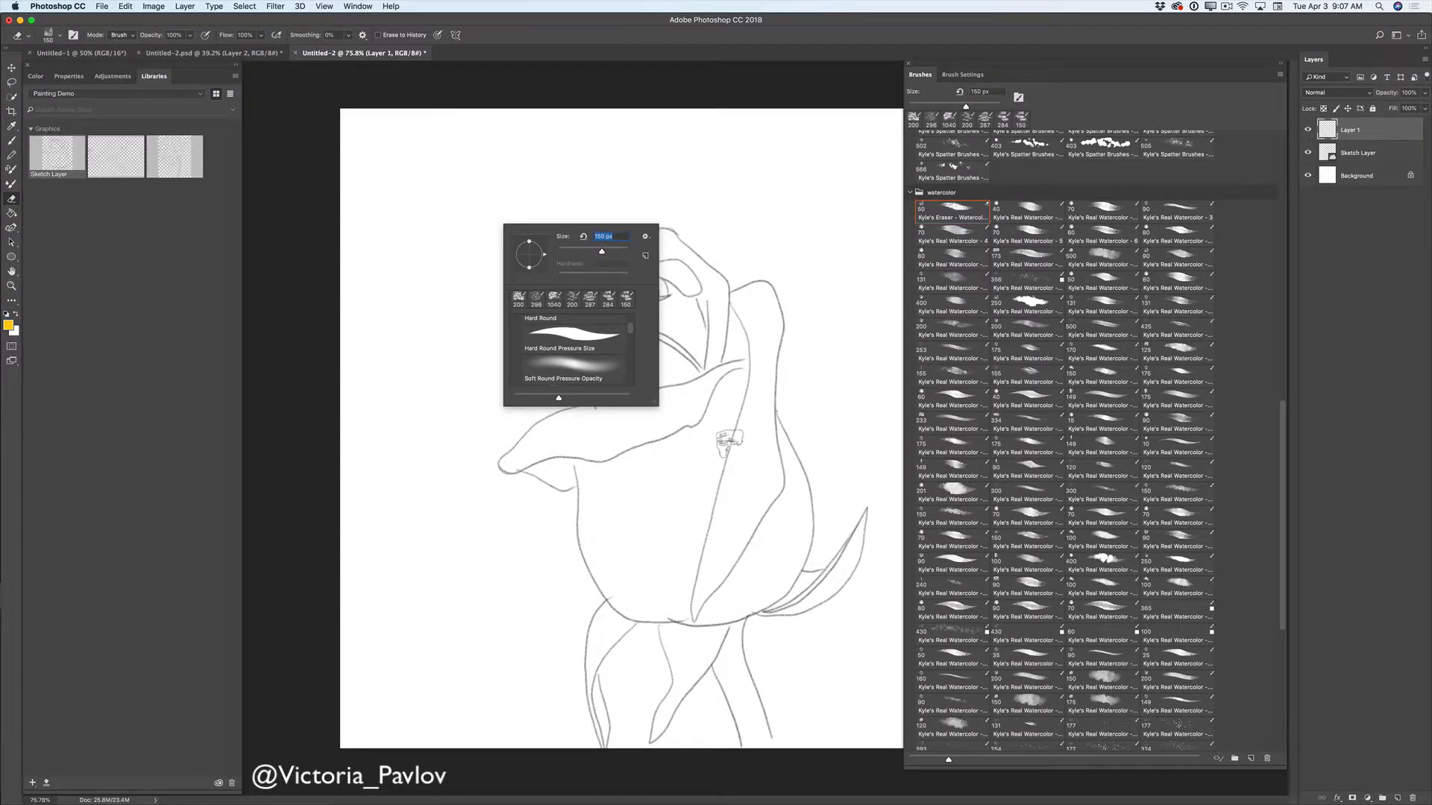
{"action": "left_click", "coordinate": [711, 461]}
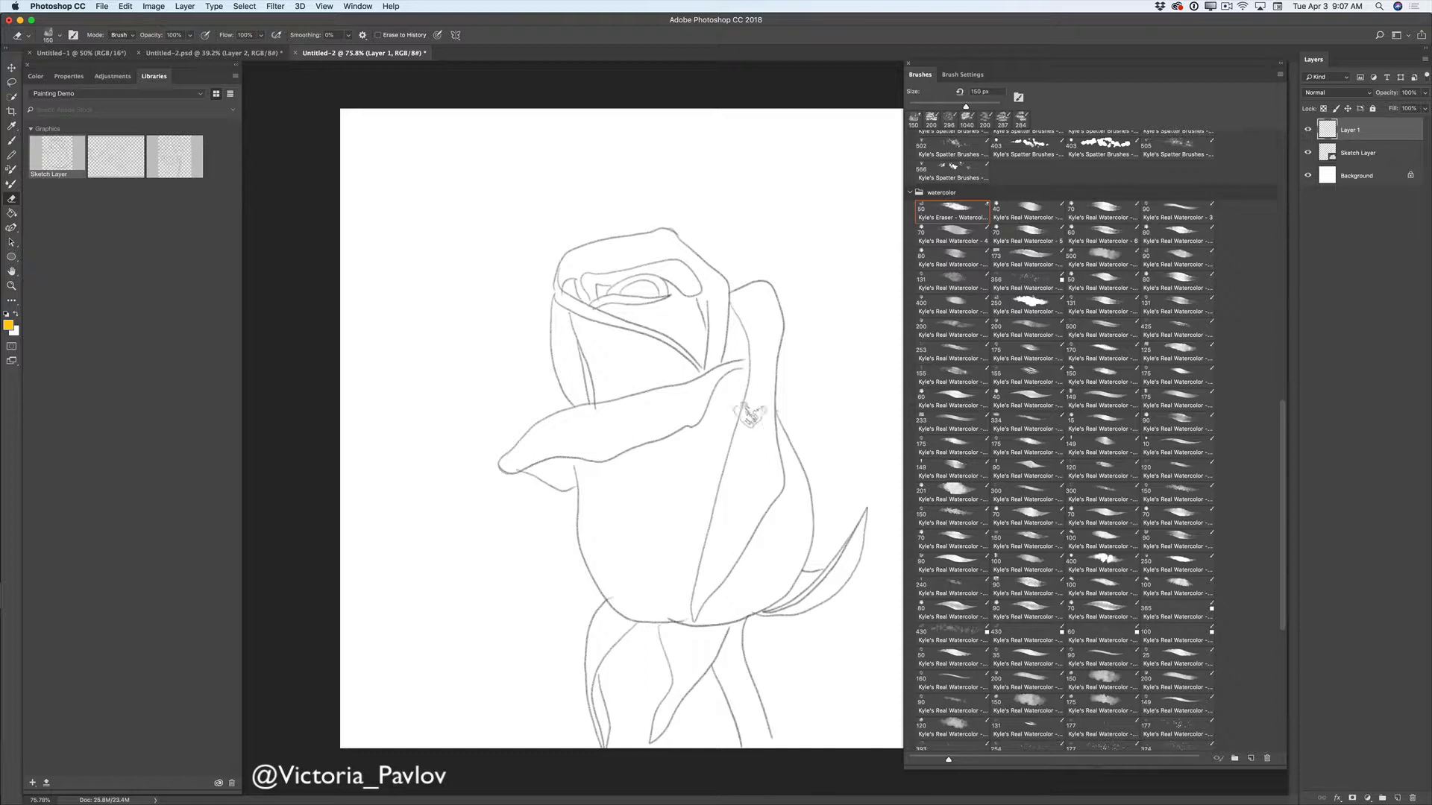
Step: Test the 40 px Kyle's Real Watercolor brush on the rose's central petal and move the brush into the My Second Brushes group
{"action": "left_click", "coordinate": [1029, 212]}
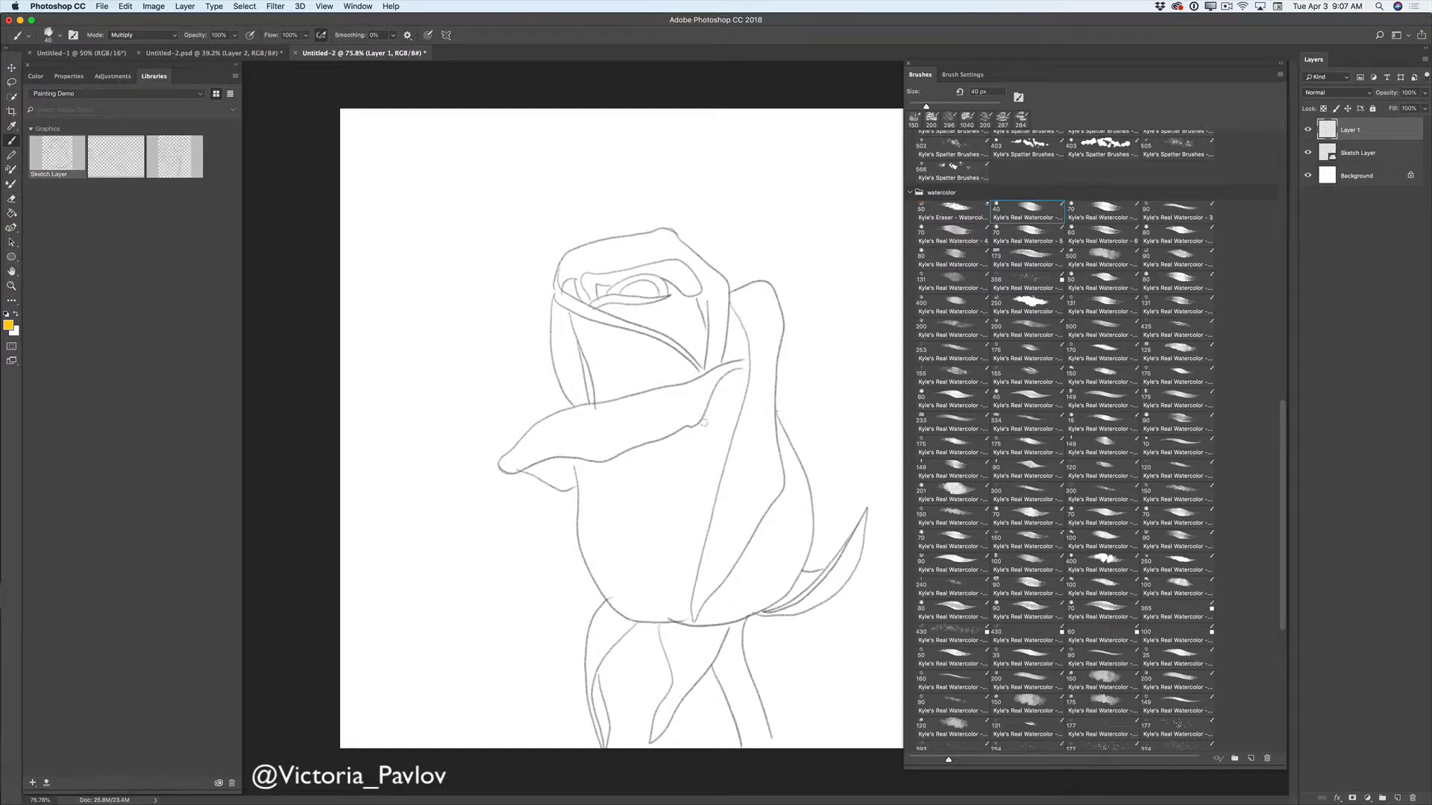
{"action": "mouse_move", "coordinate": [724, 415]}
{"action": "left_mouse_down"}
{"action": "mouse_move", "coordinate": [699, 487]}
{"action": "mouse_move", "coordinate": [724, 434]}
{"action": "mouse_move", "coordinate": [713, 505]}
{"action": "mouse_move", "coordinate": [725, 423]}
{"action": "mouse_move", "coordinate": [717, 478]}
{"action": "mouse_move", "coordinate": [707, 455]}
{"action": "mouse_move", "coordinate": [698, 498]}
{"action": "mouse_move", "coordinate": [685, 471]}
{"action": "mouse_move", "coordinate": [714, 504]}
{"action": "left_mouse_up"}
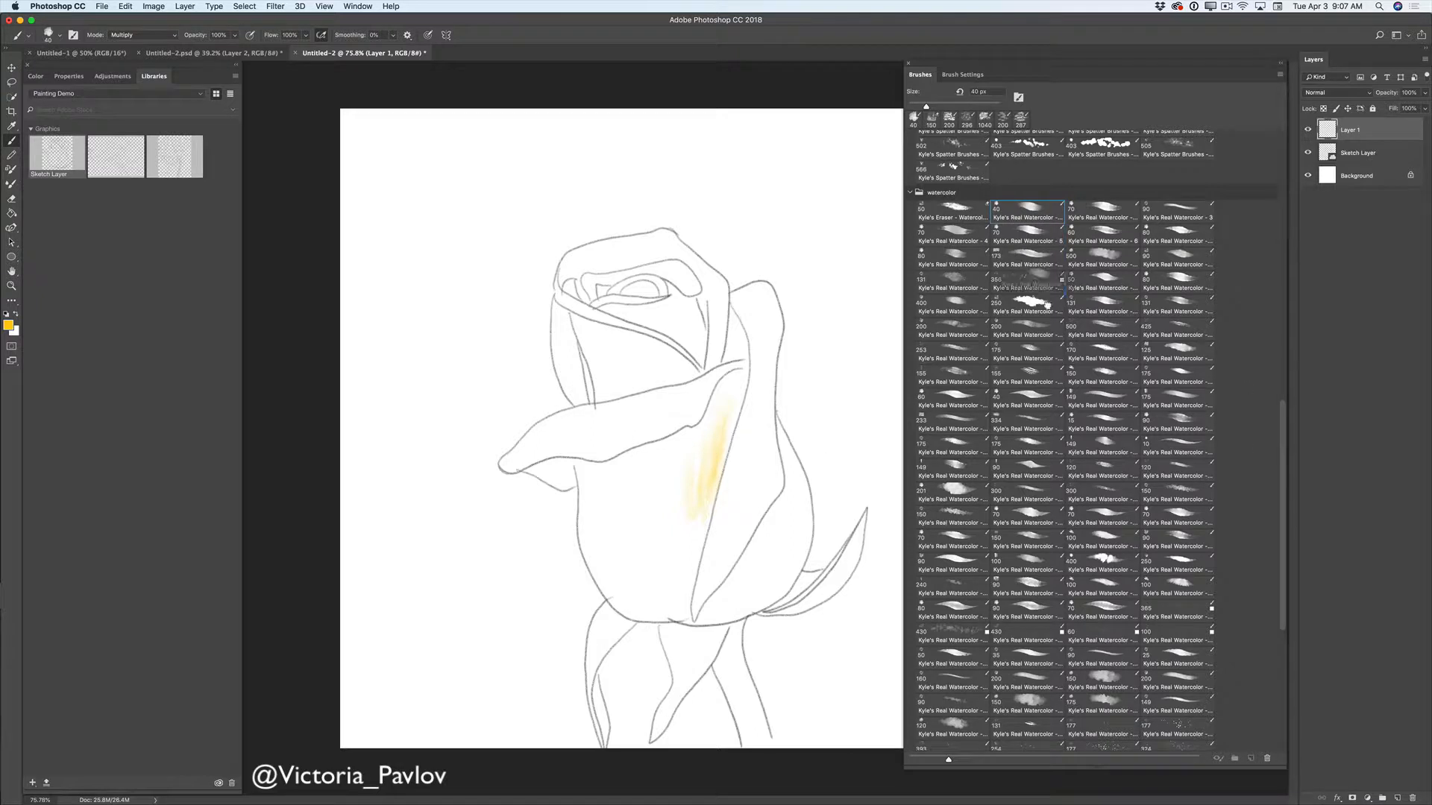
{"action": "scroll", "coordinate": [1060, 753], "scroll_direction": "down", "scroll_amount": 1}
{"action": "scroll", "coordinate": [1060, 760], "scroll_direction": "down", "scroll_amount": 7}
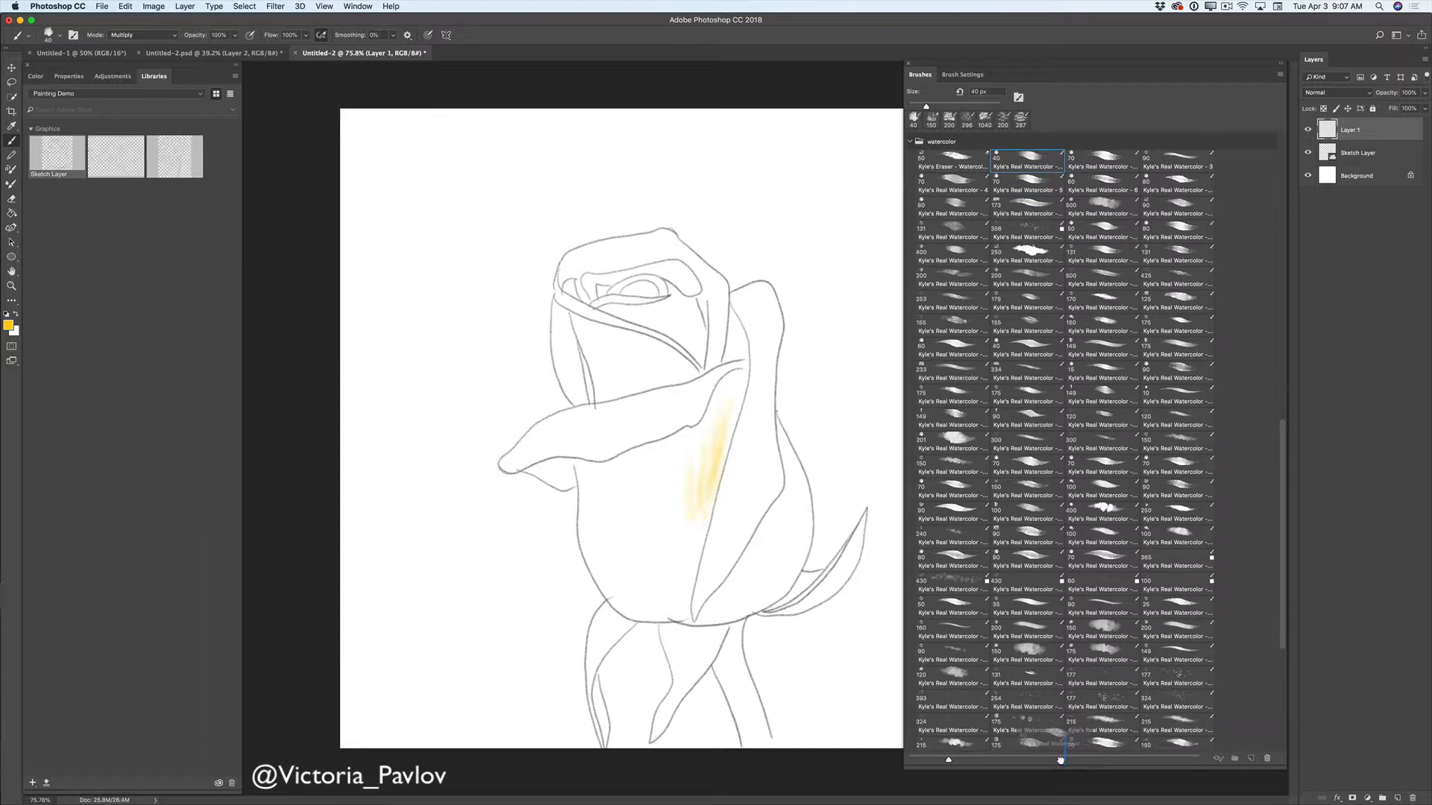
{"action": "scroll", "coordinate": [1064, 753], "scroll_direction": "down", "scroll_amount": 6}
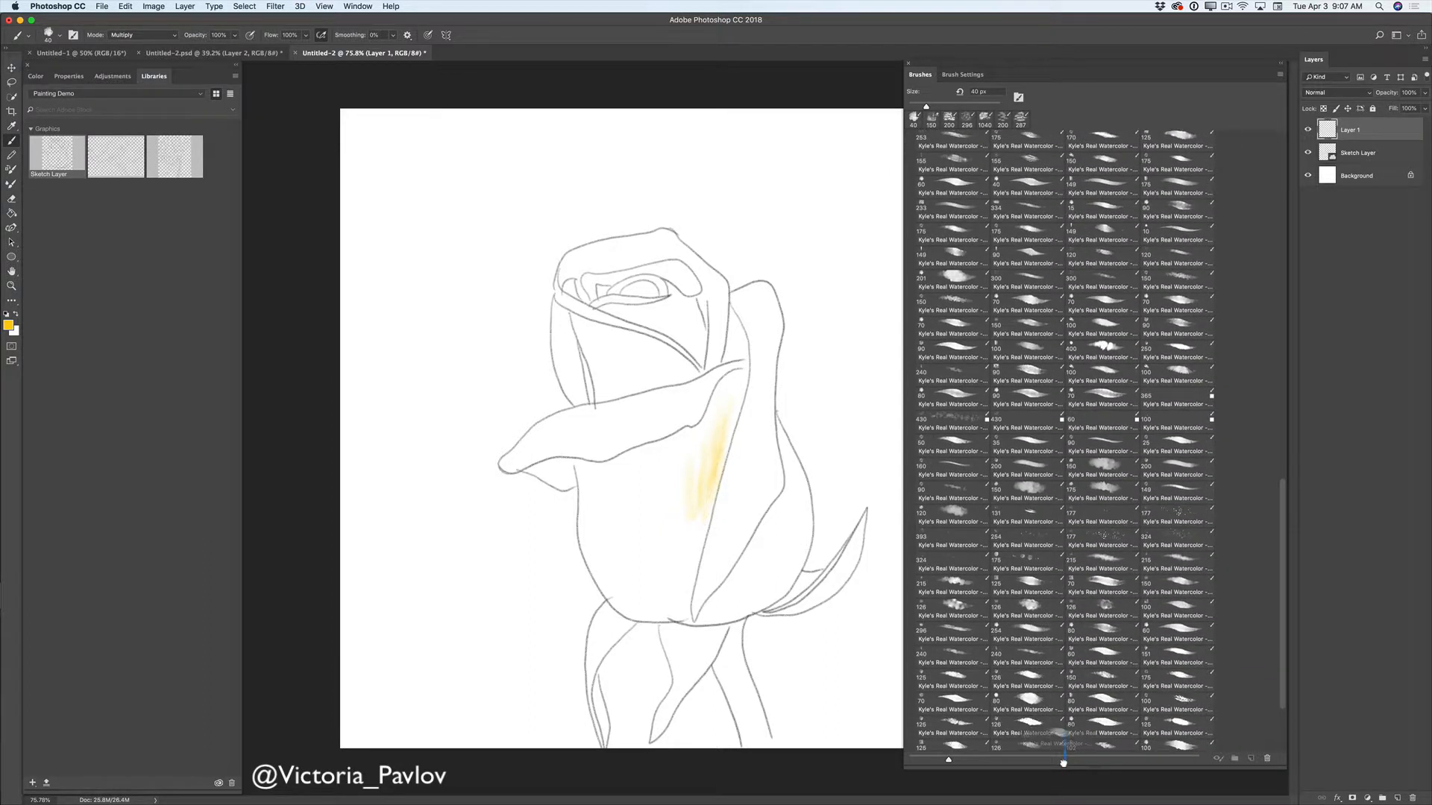
{"action": "left_click_drag", "start_coordinate": [1048, 755], "coordinate": [1028, 760]}
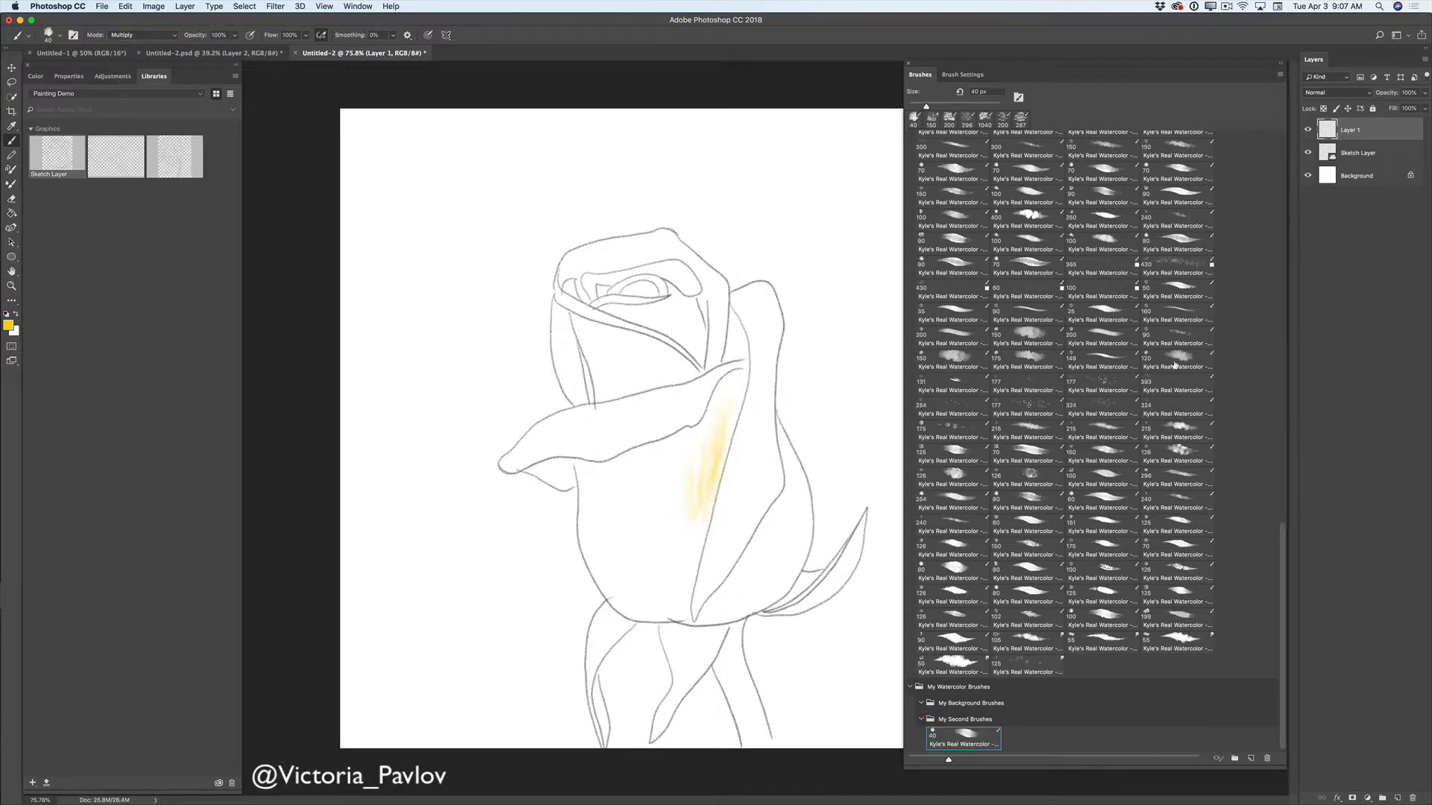
Step: Paint yellow patches beside the rose's left edge with a 150 px watercolor brush and move that brush into My Background Brushes
{"action": "left_click", "coordinate": [1033, 335]}
{"action": "mouse_move", "coordinate": [607, 344]}
{"action": "left_mouse_down"}
{"action": "mouse_move", "coordinate": [603, 375]}
{"action": "mouse_move", "coordinate": [590, 339]}
{"action": "mouse_move", "coordinate": [599, 368]}
{"action": "mouse_move", "coordinate": [563, 365]}
{"action": "left_mouse_up"}
{"action": "mouse_move", "coordinate": [513, 299]}
{"action": "left_mouse_down"}
{"action": "mouse_move", "coordinate": [540, 356]}
{"action": "mouse_move", "coordinate": [544, 409]}
{"action": "mouse_move", "coordinate": [521, 365]}
{"action": "mouse_move", "coordinate": [470, 414]}
{"action": "mouse_move", "coordinate": [497, 395]}
{"action": "mouse_move", "coordinate": [494, 409]}
{"action": "mouse_move", "coordinate": [462, 388]}
{"action": "mouse_move", "coordinate": [436, 421]}
{"action": "left_mouse_up"}
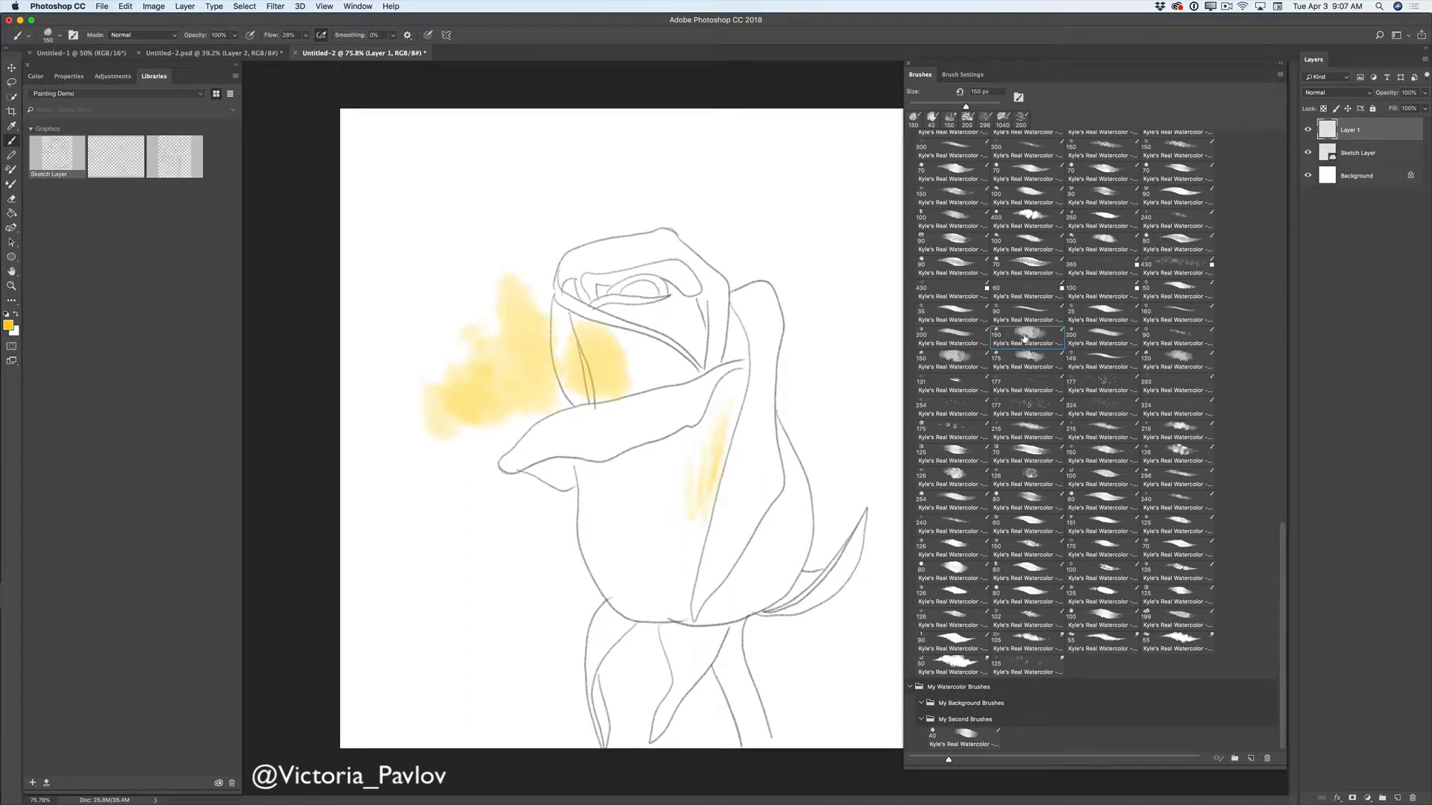
{"action": "mouse_move", "coordinate": [1024, 334]}
{"action": "left_mouse_down"}
{"action": "mouse_move", "coordinate": [1016, 594]}
{"action": "mouse_move", "coordinate": [954, 679]}
{"action": "mouse_move", "coordinate": [977, 707]}
{"action": "left_mouse_up"}
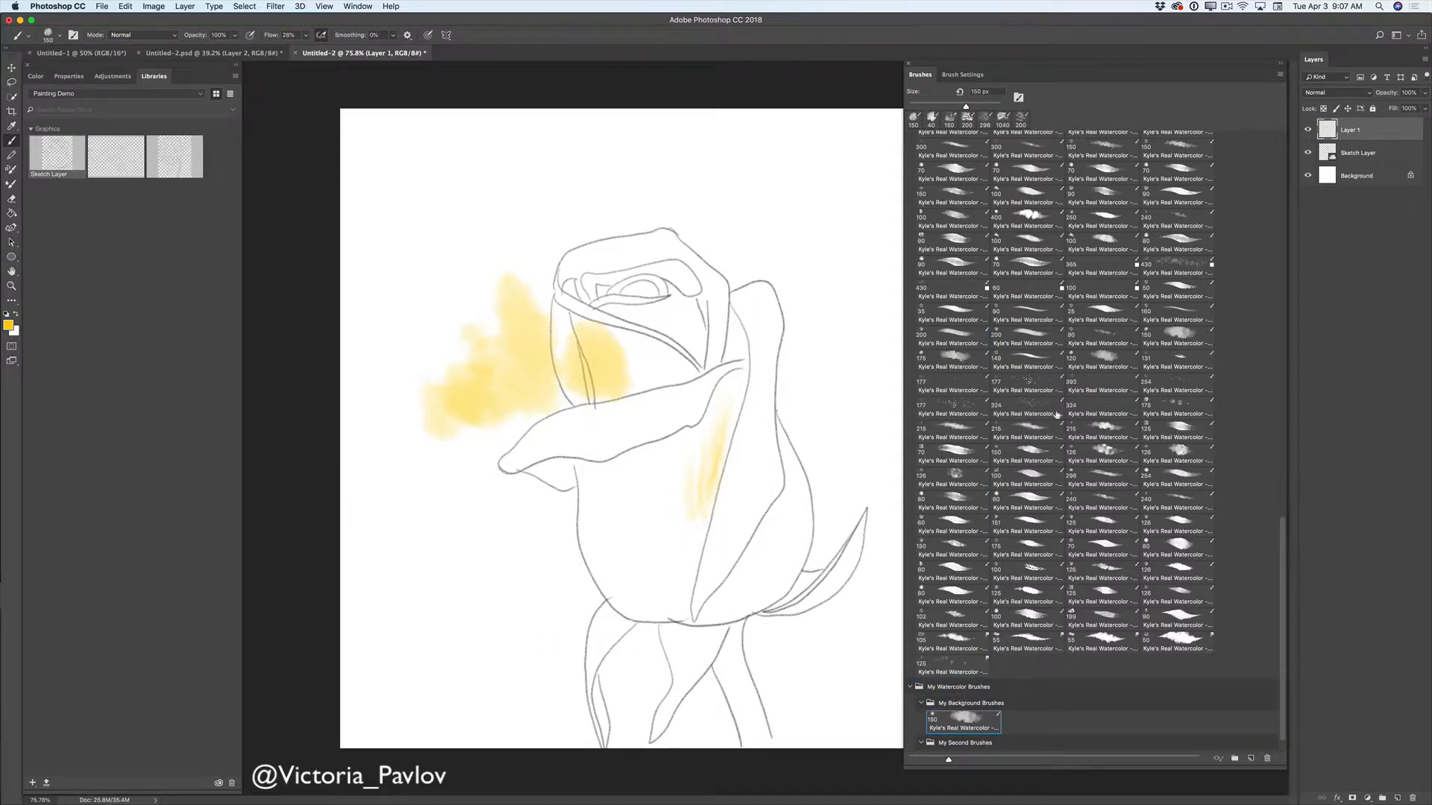
Step: Paint a yellow wash above the rose's upper-left petal with the other 150 px watercolor brush and add that brush to My Background Brushes
{"action": "left_click", "coordinate": [1187, 331]}
{"action": "mouse_move", "coordinate": [561, 220]}
{"action": "left_mouse_down"}
{"action": "mouse_move", "coordinate": [538, 263]}
{"action": "mouse_move", "coordinate": [565, 229]}
{"action": "mouse_move", "coordinate": [597, 261]}
{"action": "mouse_move", "coordinate": [575, 196]}
{"action": "mouse_move", "coordinate": [581, 237]}
{"action": "mouse_move", "coordinate": [610, 238]}
{"action": "mouse_move", "coordinate": [638, 214]}
{"action": "mouse_move", "coordinate": [675, 224]}
{"action": "left_mouse_up"}
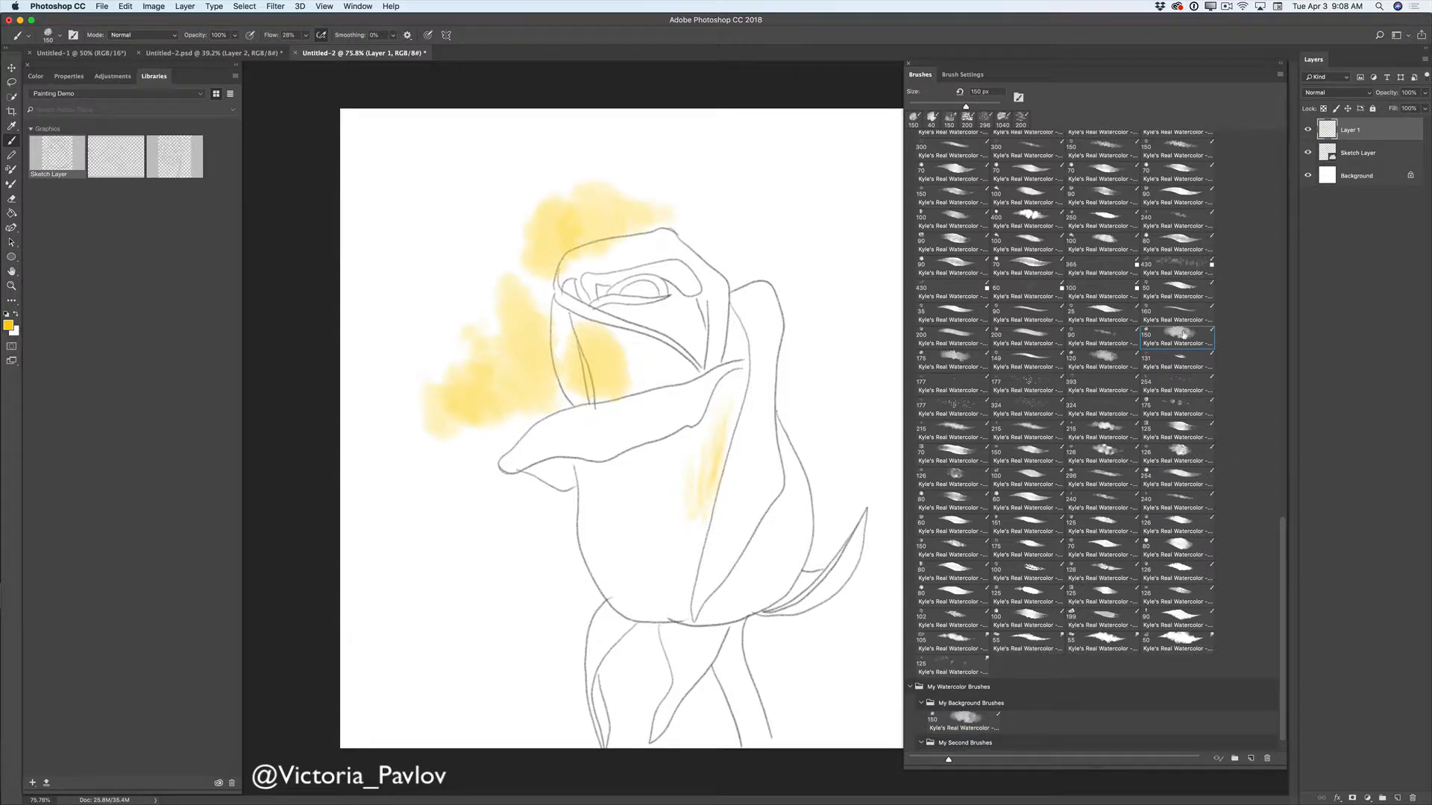
{"action": "mouse_move", "coordinate": [1178, 337]}
{"action": "left_mouse_down"}
{"action": "mouse_move", "coordinate": [1182, 410]}
{"action": "mouse_move", "coordinate": [1028, 724]}
{"action": "left_mouse_up"}
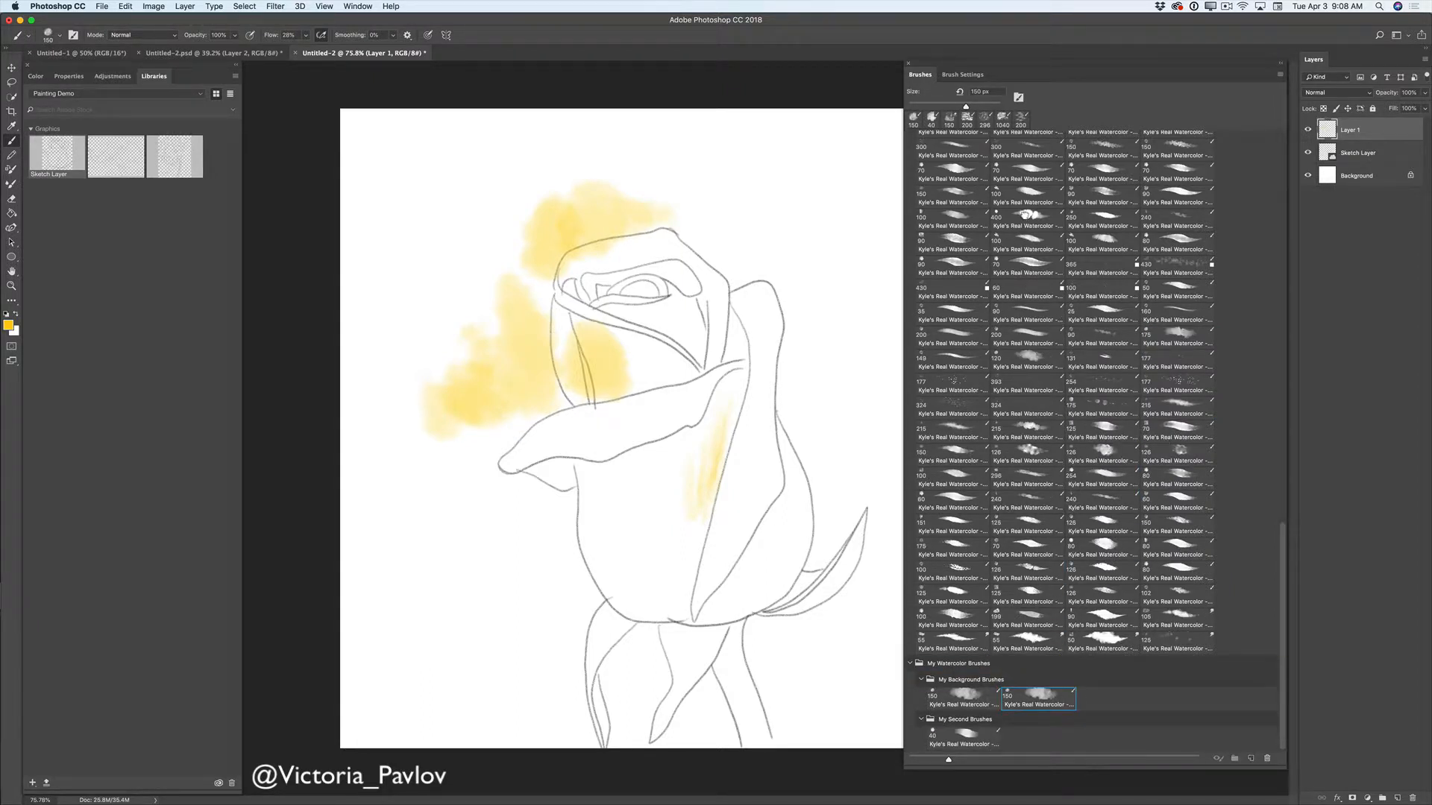
Step: Paint the rose's left petals yellow with the 400 px watercolor brush and move that brush directly into My Watercolor Brushes
{"action": "left_click", "coordinate": [1026, 217]}
{"action": "mouse_move", "coordinate": [655, 429]}
{"action": "left_mouse_down"}
{"action": "mouse_move", "coordinate": [617, 463]}
{"action": "mouse_move", "coordinate": [647, 446]}
{"action": "mouse_move", "coordinate": [643, 420]}
{"action": "mouse_move", "coordinate": [667, 412]}
{"action": "mouse_move", "coordinate": [623, 352]}
{"action": "mouse_move", "coordinate": [679, 425]}
{"action": "mouse_move", "coordinate": [626, 390]}
{"action": "mouse_move", "coordinate": [610, 452]}
{"action": "mouse_move", "coordinate": [569, 432]}
{"action": "mouse_move", "coordinate": [527, 460]}
{"action": "mouse_move", "coordinate": [607, 502]}
{"action": "mouse_move", "coordinate": [612, 382]}
{"action": "mouse_move", "coordinate": [596, 400]}
{"action": "mouse_move", "coordinate": [567, 352]}
{"action": "mouse_move", "coordinate": [589, 371]}
{"action": "mouse_move", "coordinate": [612, 360]}
{"action": "mouse_move", "coordinate": [643, 374]}
{"action": "mouse_move", "coordinate": [682, 475]}
{"action": "mouse_move", "coordinate": [642, 573]}
{"action": "mouse_move", "coordinate": [613, 512]}
{"action": "mouse_move", "coordinate": [611, 551]}
{"action": "mouse_move", "coordinate": [616, 525]}
{"action": "mouse_move", "coordinate": [695, 530]}
{"action": "mouse_move", "coordinate": [723, 338]}
{"action": "mouse_move", "coordinate": [619, 475]}
{"action": "mouse_move", "coordinate": [631, 503]}
{"action": "mouse_move", "coordinate": [644, 491]}
{"action": "mouse_move", "coordinate": [660, 434]}
{"action": "mouse_move", "coordinate": [649, 369]}
{"action": "mouse_move", "coordinate": [660, 482]}
{"action": "mouse_move", "coordinate": [694, 467]}
{"action": "left_mouse_up"}
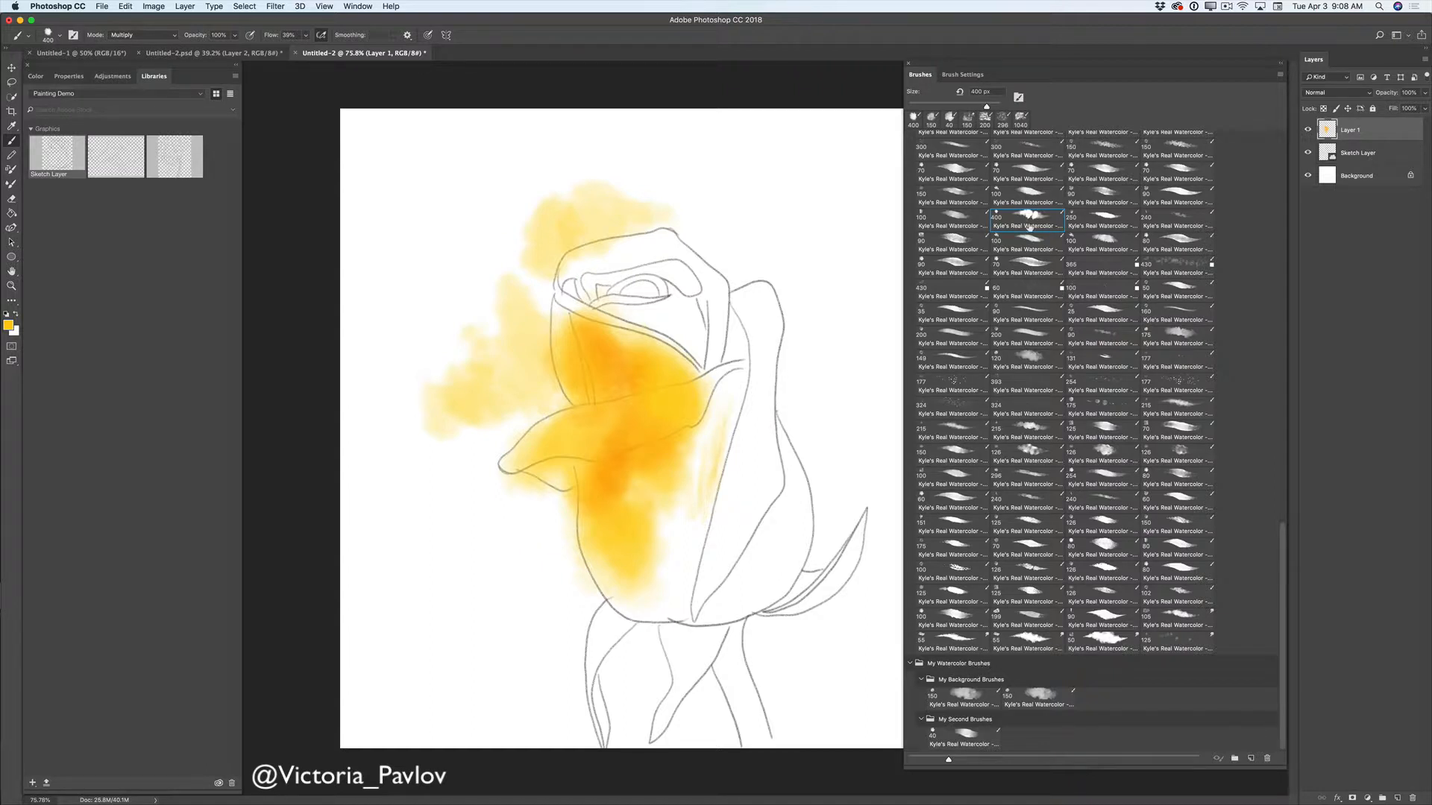
{"action": "mouse_move", "coordinate": [1034, 218]}
{"action": "left_mouse_down"}
{"action": "mouse_move", "coordinate": [1020, 587]}
{"action": "mouse_move", "coordinate": [983, 665]}
{"action": "mouse_move", "coordinate": [1030, 699]}
{"action": "left_mouse_up"}
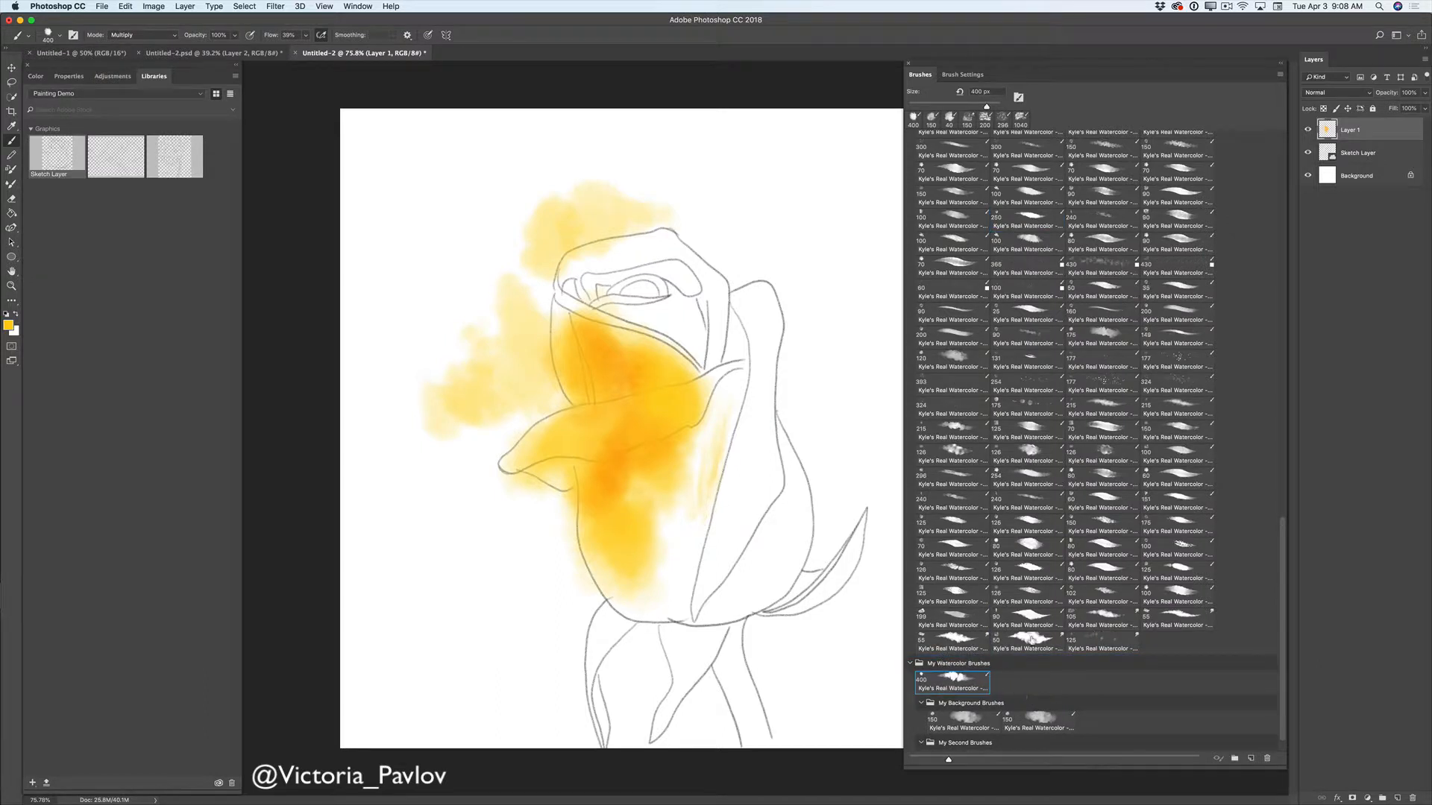
Step: Paint yellow on the rose's lower-right petal with the 120 px watercolor brush and move that brush into My Watercolor Brushes
{"action": "left_click", "coordinate": [962, 366]}
{"action": "mouse_move", "coordinate": [756, 444]}
{"action": "left_mouse_down"}
{"action": "mouse_move", "coordinate": [755, 485]}
{"action": "mouse_move", "coordinate": [772, 425]}
{"action": "mouse_move", "coordinate": [753, 521]}
{"action": "mouse_move", "coordinate": [725, 556]}
{"action": "mouse_move", "coordinate": [781, 570]}
{"action": "left_mouse_up"}
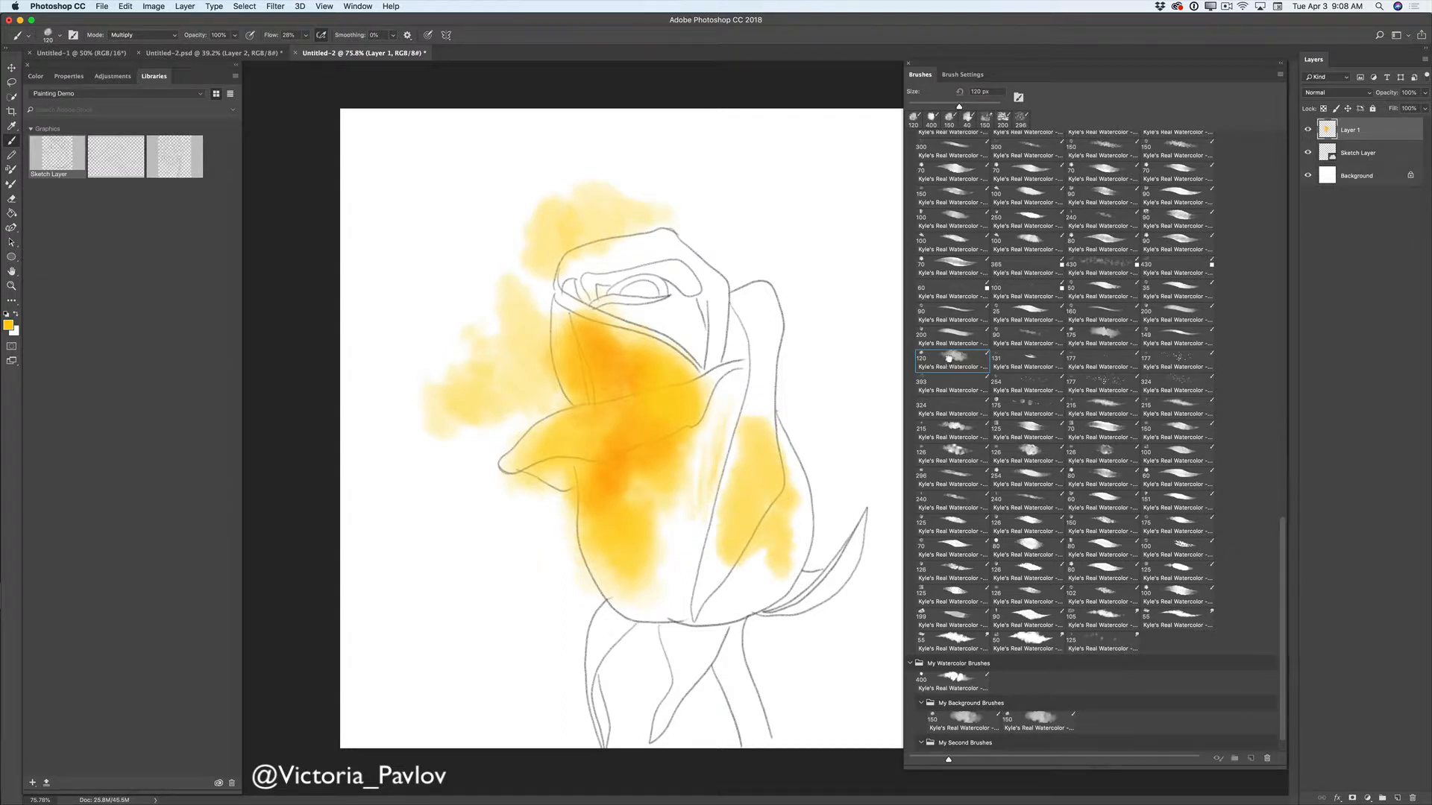
{"action": "mouse_move", "coordinate": [949, 358]}
{"action": "left_mouse_down"}
{"action": "mouse_move", "coordinate": [1012, 552]}
{"action": "mouse_move", "coordinate": [995, 684]}
{"action": "left_mouse_up"}
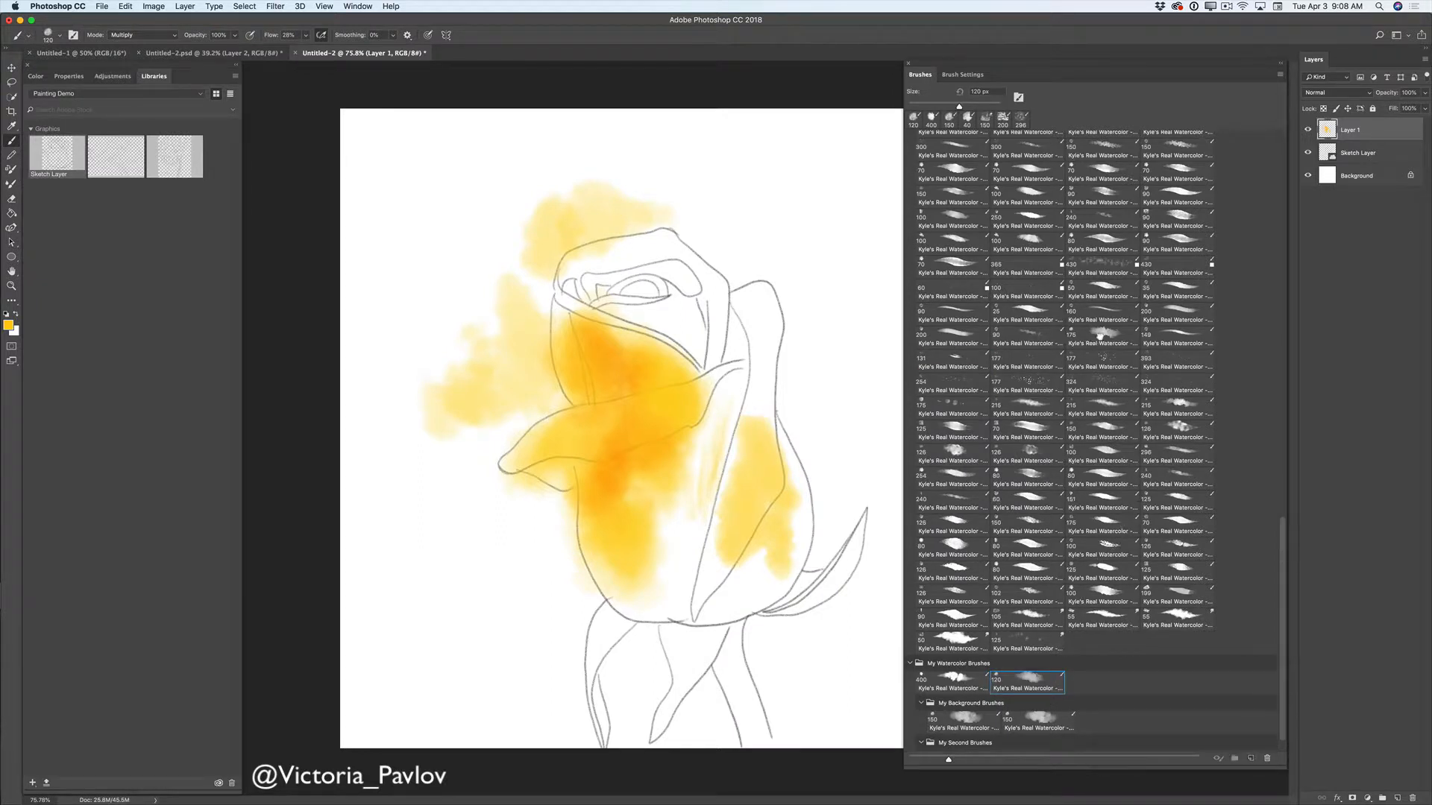
Step: Paint a yellow wash around the rose's upper-right petal with the 175 px watercolor brush and move that brush into My Background Brushes
{"action": "left_click", "coordinate": [1100, 337]}
{"action": "mouse_move", "coordinate": [745, 246]}
{"action": "left_mouse_down"}
{"action": "mouse_move", "coordinate": [733, 291]}
{"action": "mouse_move", "coordinate": [731, 240]}
{"action": "mouse_move", "coordinate": [754, 285]}
{"action": "mouse_move", "coordinate": [789, 289]}
{"action": "mouse_move", "coordinate": [853, 332]}
{"action": "mouse_move", "coordinate": [817, 327]}
{"action": "mouse_move", "coordinate": [777, 290]}
{"action": "mouse_move", "coordinate": [805, 327]}
{"action": "left_mouse_up"}
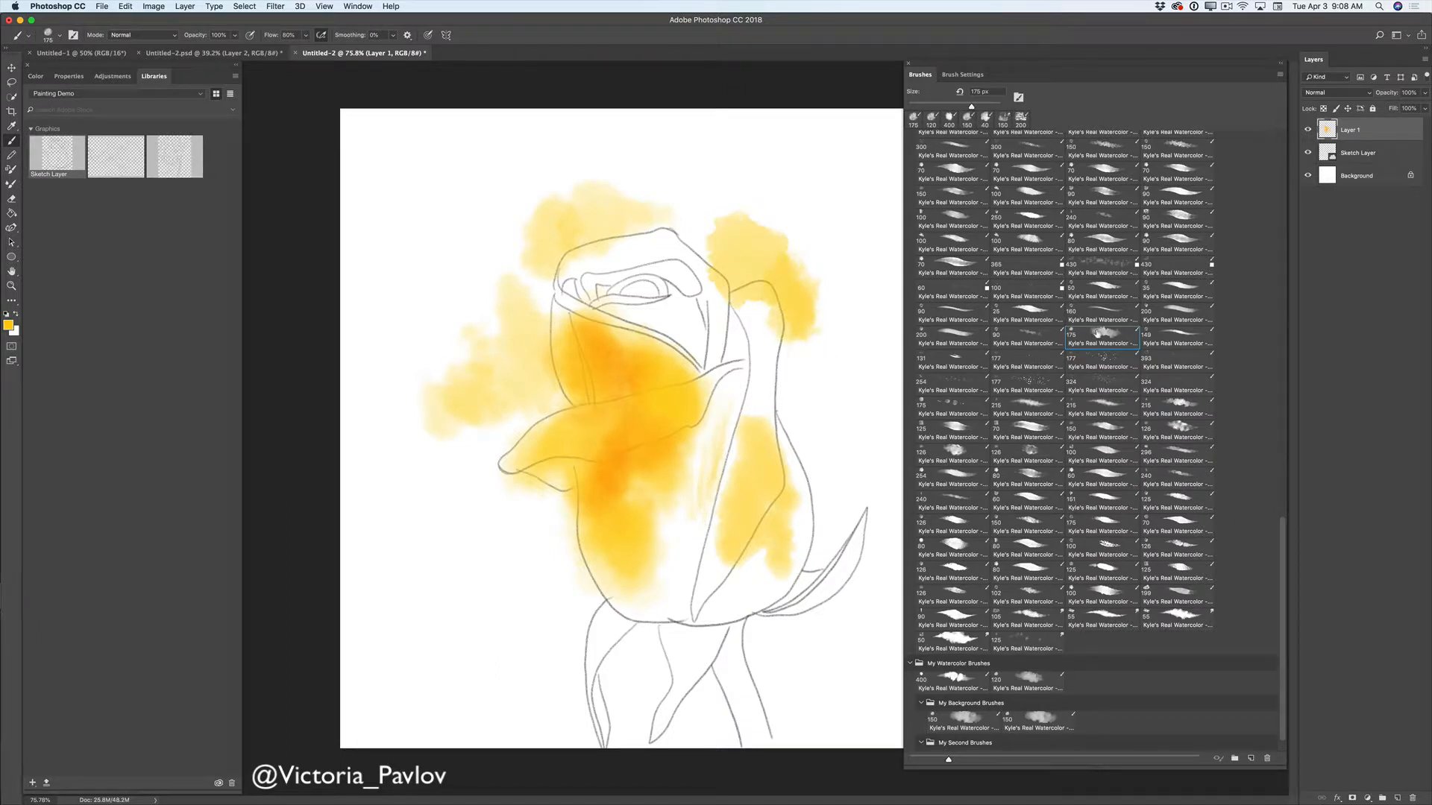
{"action": "mouse_move", "coordinate": [1103, 333]}
{"action": "left_mouse_down"}
{"action": "mouse_move", "coordinate": [1094, 481]}
{"action": "mouse_move", "coordinate": [1022, 672]}
{"action": "mouse_move", "coordinate": [1038, 718]}
{"action": "left_mouse_up"}
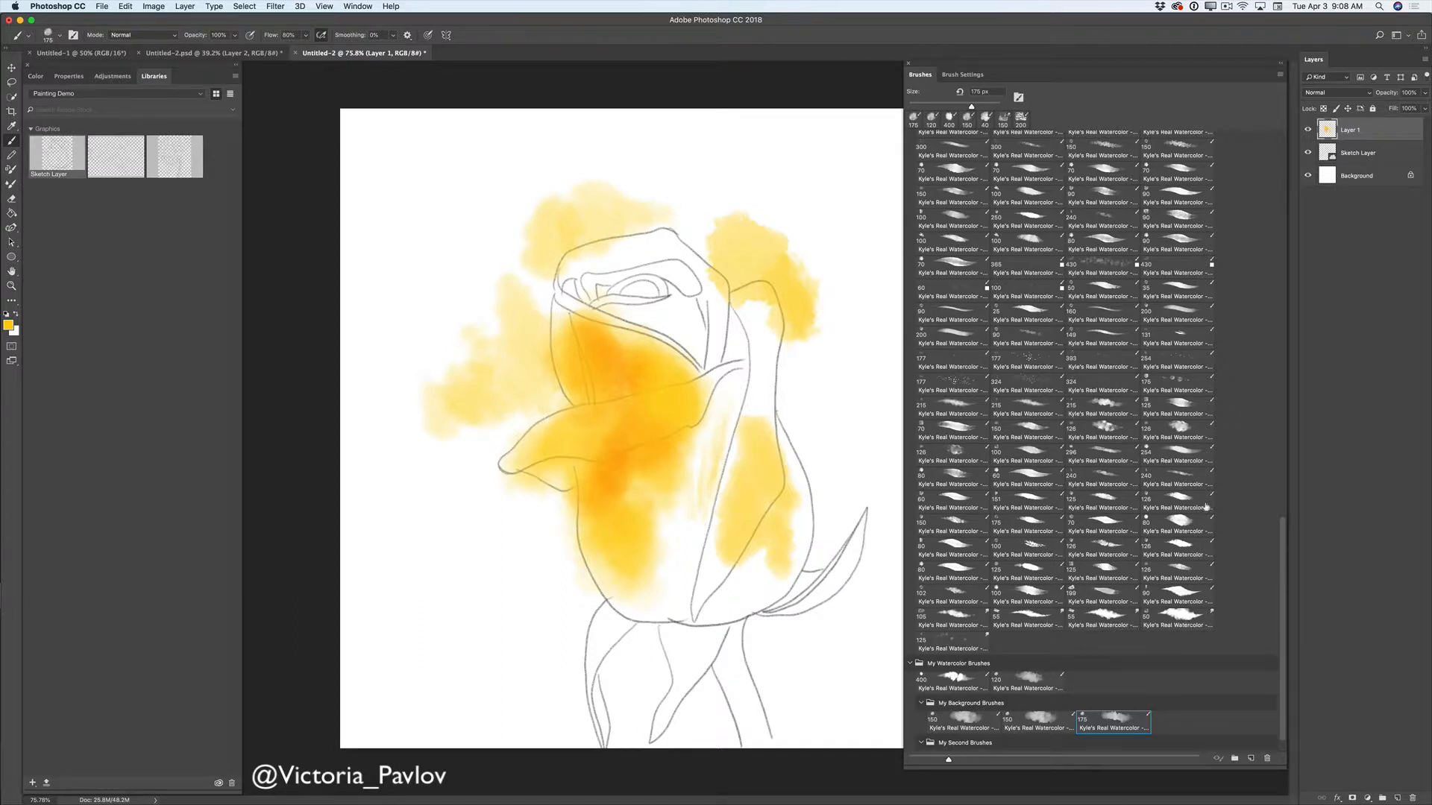
Step: Test the 175, 150 and 40 px custom-group brushes with yellow strokes on the rose's lower petal, lower-left background and centre
{"action": "scroll", "coordinate": [1276, 559], "scroll_direction": "down", "scroll_amount": 2}
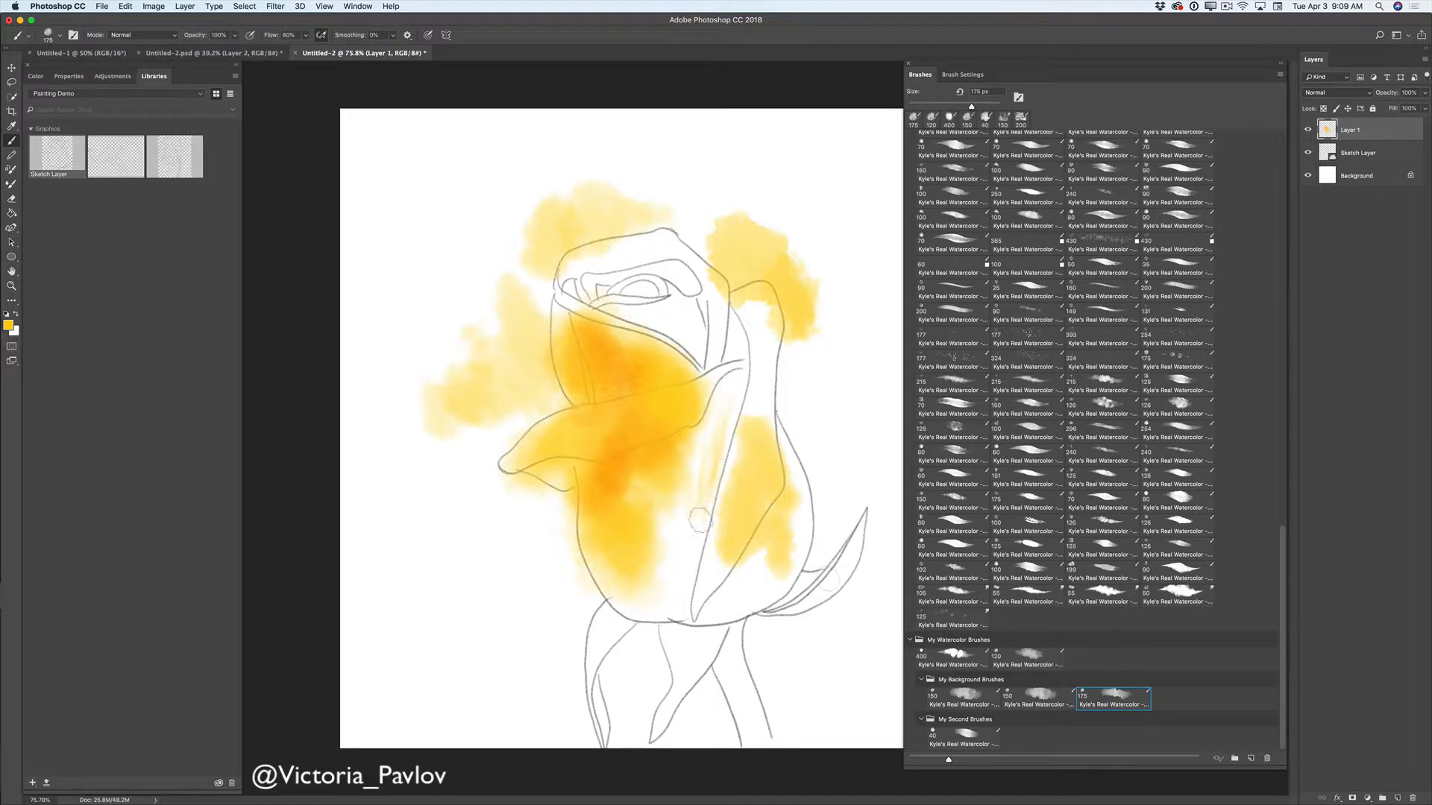
{"action": "mouse_move", "coordinate": [677, 522]}
{"action": "left_mouse_down"}
{"action": "mouse_move", "coordinate": [675, 560]}
{"action": "mouse_move", "coordinate": [708, 558]}
{"action": "left_mouse_up"}
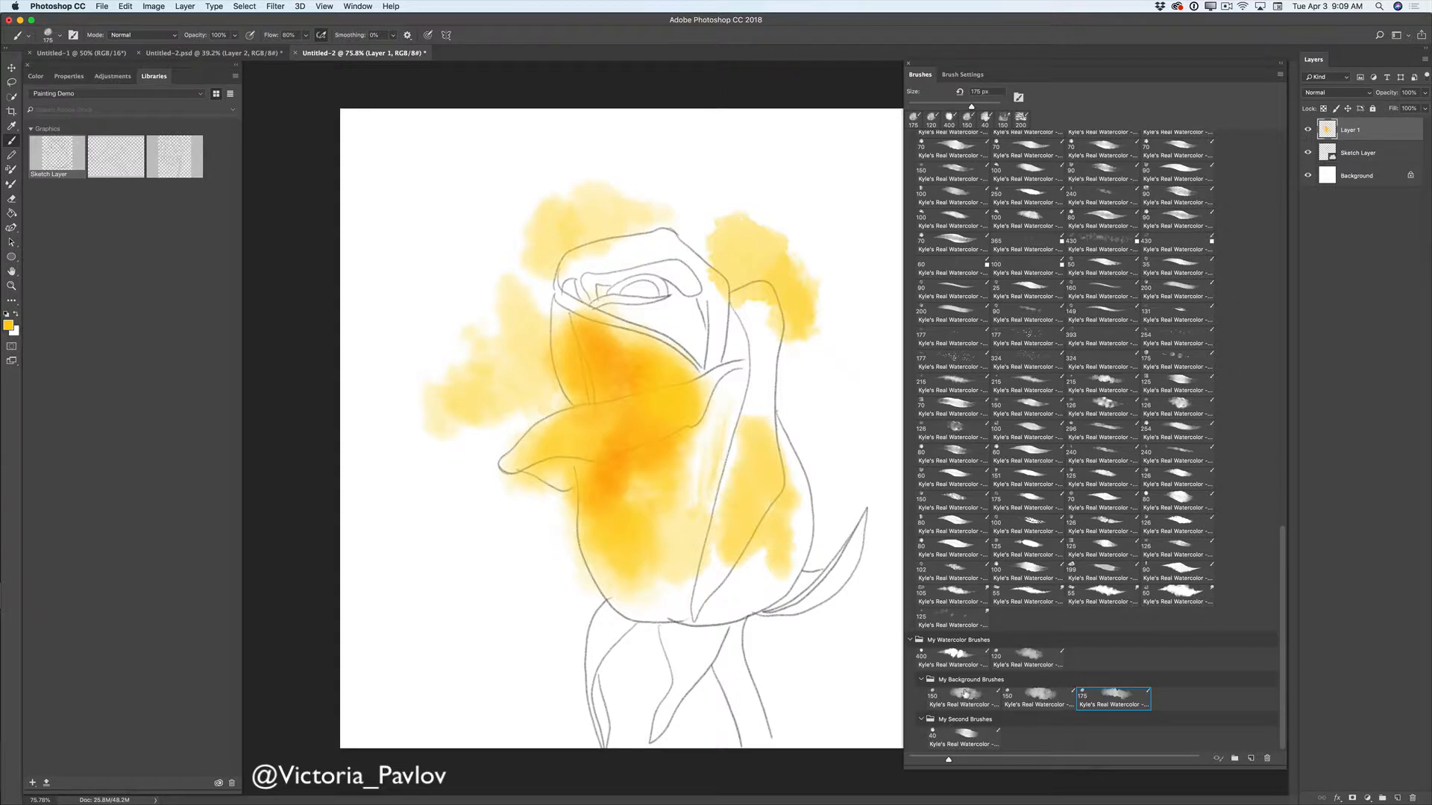
{"action": "left_click", "coordinate": [1038, 698]}
{"action": "mouse_move", "coordinate": [409, 534]}
{"action": "left_mouse_down"}
{"action": "mouse_move", "coordinate": [460, 603]}
{"action": "mouse_move", "coordinate": [482, 561]}
{"action": "mouse_move", "coordinate": [529, 578]}
{"action": "mouse_move", "coordinate": [471, 548]}
{"action": "mouse_move", "coordinate": [536, 534]}
{"action": "mouse_move", "coordinate": [567, 615]}
{"action": "left_mouse_up"}
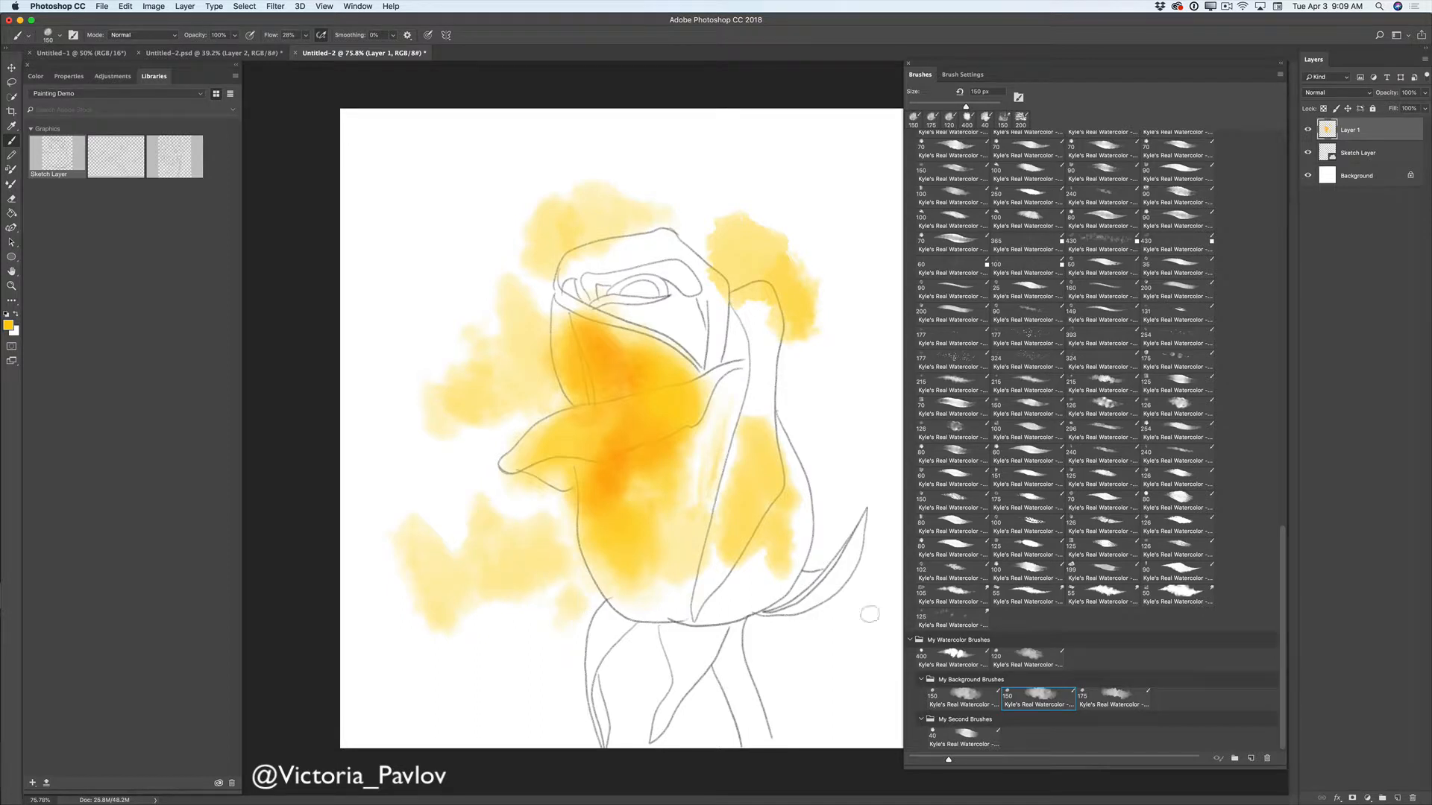
{"action": "left_click", "coordinate": [961, 736]}
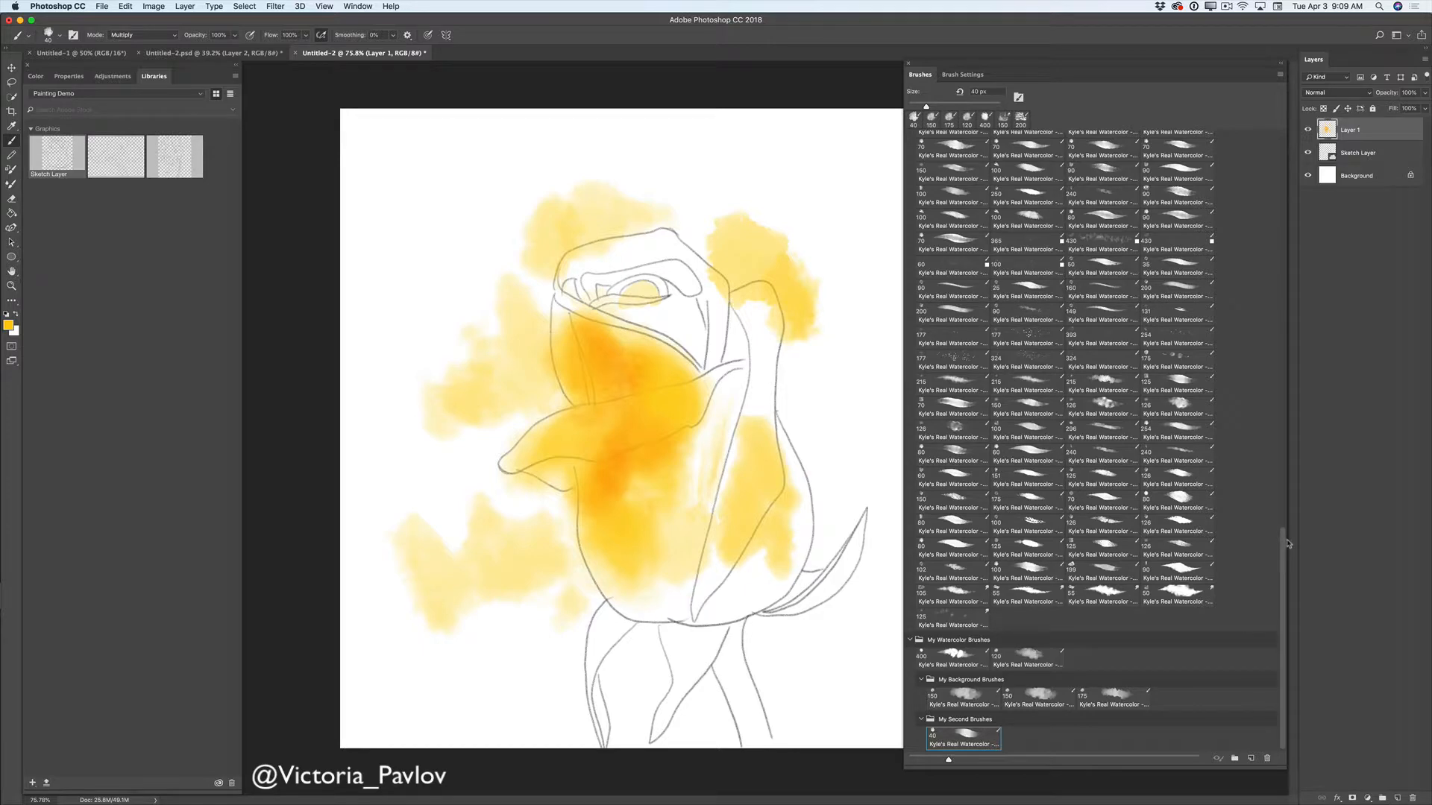
Step: Paint yellow strokes to the right of the rose with the 100 px watercolor brush and move that brush into My Second Brushes
{"action": "mouse_move", "coordinate": [1282, 547]}
{"action": "left_mouse_down"}
{"action": "mouse_move", "coordinate": [1256, 413]}
{"action": "mouse_move", "coordinate": [1240, 411]}
{"action": "left_mouse_up"}
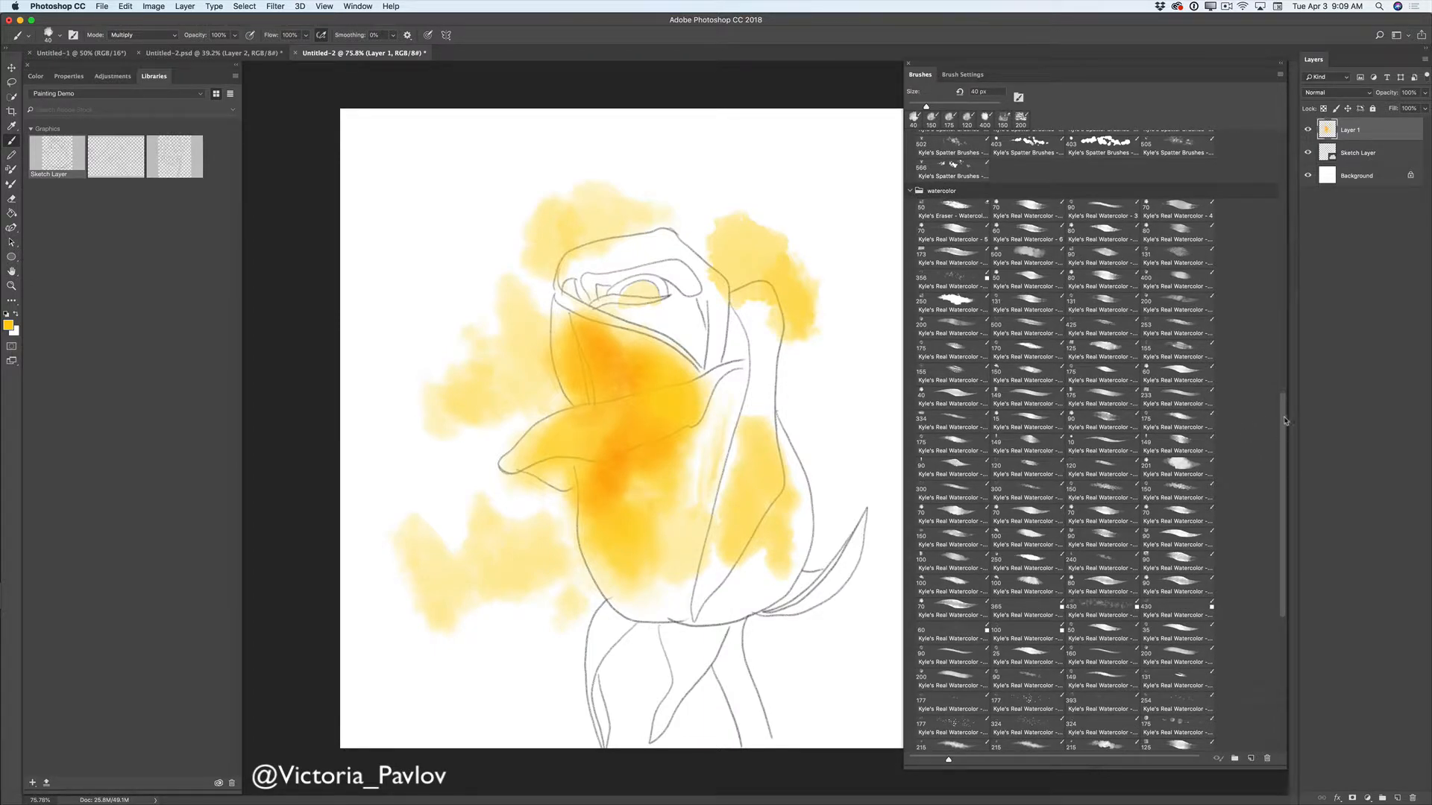
{"action": "mouse_move", "coordinate": [1286, 419]}
{"action": "left_mouse_down"}
{"action": "mouse_move", "coordinate": [1259, 190]}
{"action": "mouse_move", "coordinate": [1271, 511]}
{"action": "mouse_move", "coordinate": [1246, 544]}
{"action": "mouse_move", "coordinate": [1190, 562]}
{"action": "left_mouse_up"}
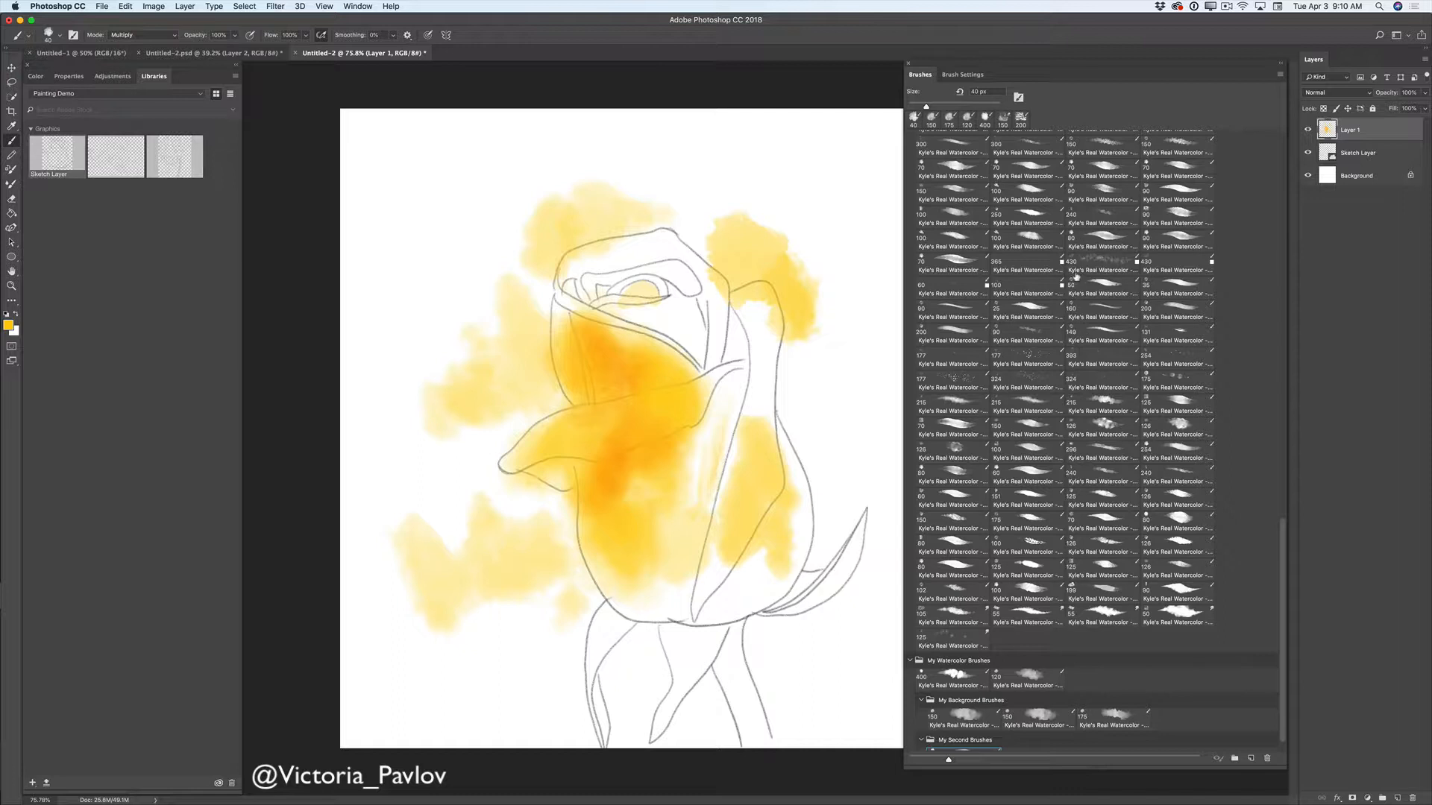
{"action": "left_click", "coordinate": [1029, 238]}
{"action": "mouse_move", "coordinate": [784, 190]}
{"action": "left_mouse_down"}
{"action": "mouse_move", "coordinate": [843, 252]}
{"action": "mouse_move", "coordinate": [839, 209]}
{"action": "mouse_move", "coordinate": [822, 272]}
{"action": "mouse_move", "coordinate": [847, 297]}
{"action": "mouse_move", "coordinate": [829, 363]}
{"action": "mouse_move", "coordinate": [824, 399]}
{"action": "left_mouse_up"}
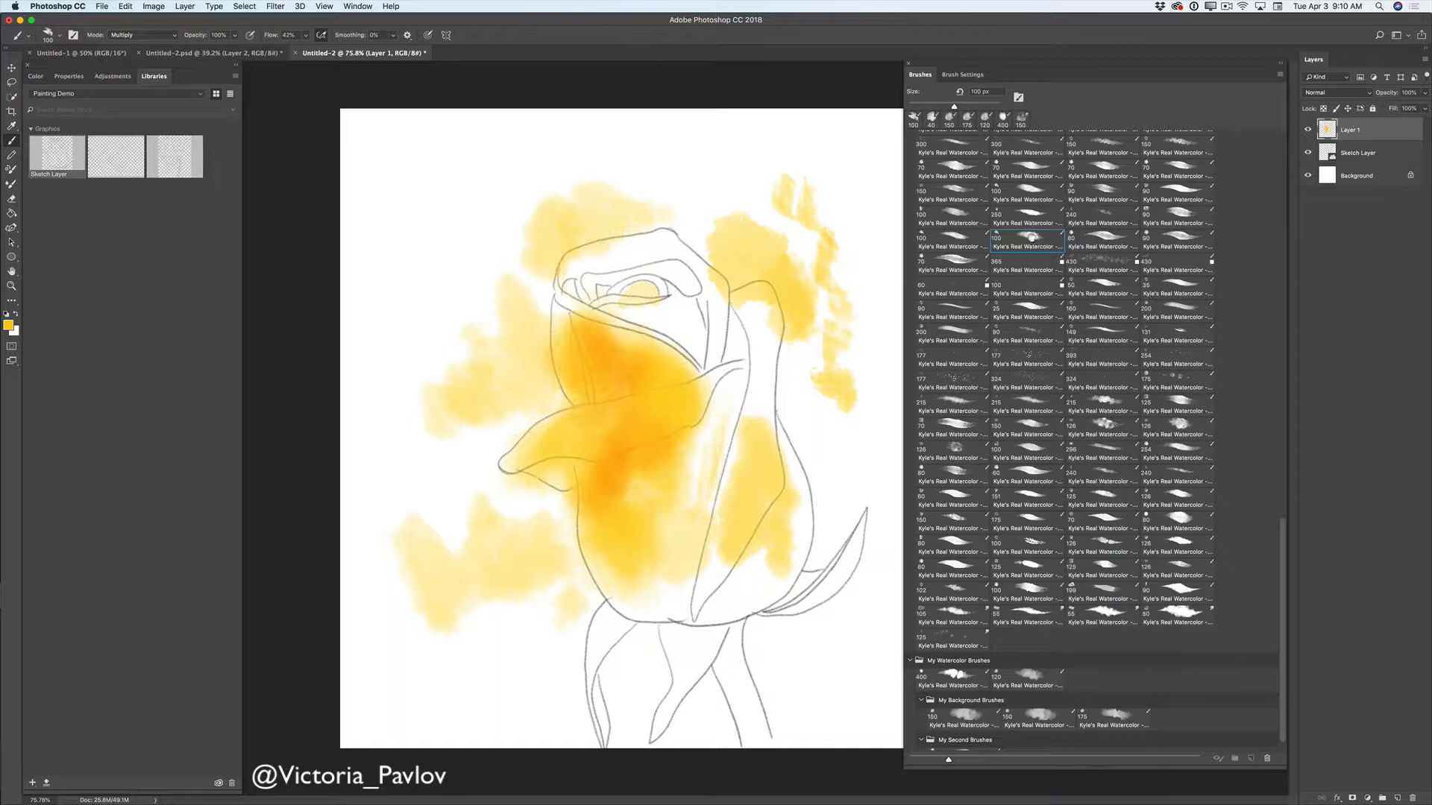
{"action": "mouse_move", "coordinate": [1031, 237]}
{"action": "left_mouse_down"}
{"action": "mouse_move", "coordinate": [1043, 548]}
{"action": "mouse_move", "coordinate": [1022, 743]}
{"action": "left_mouse_up"}
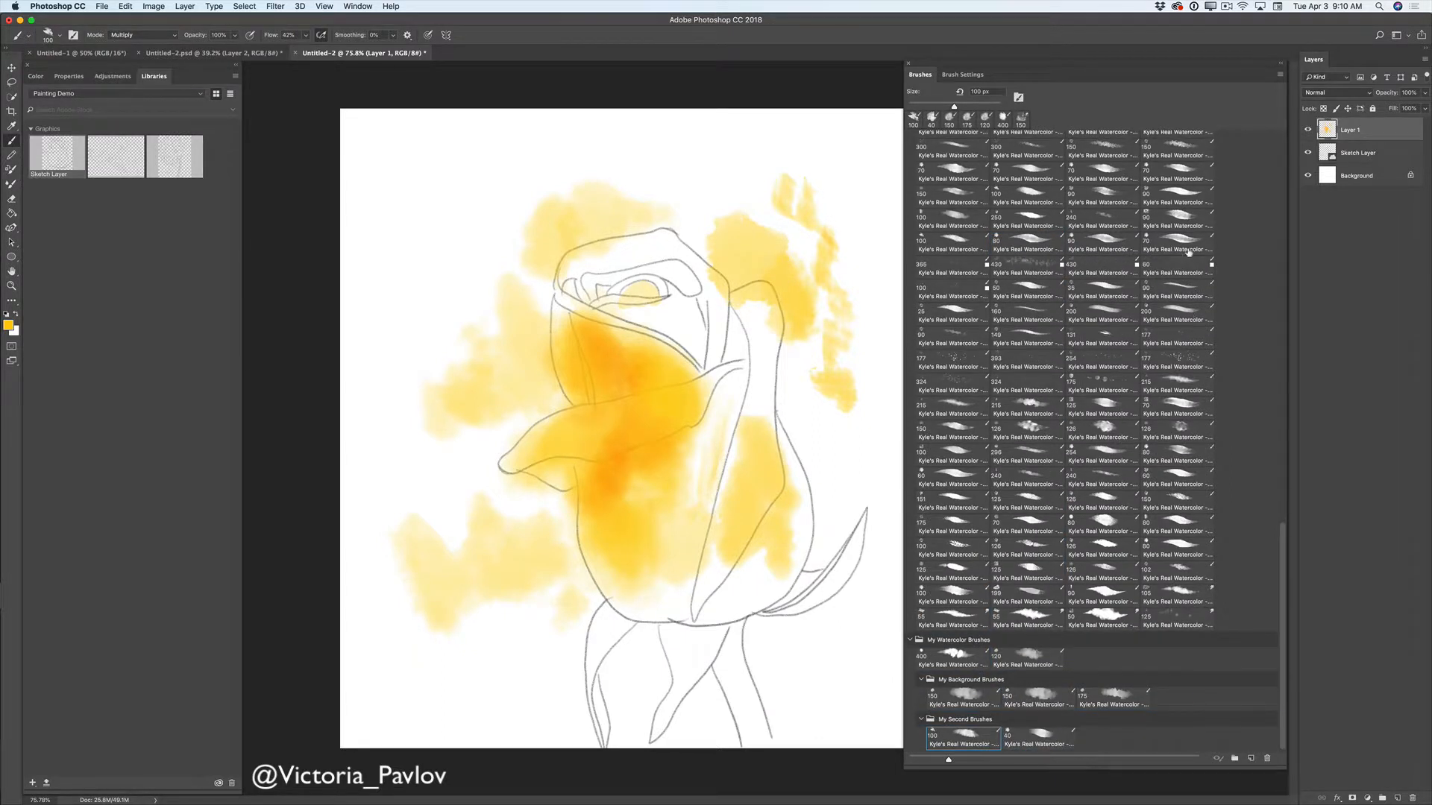
Step: Test the 90 px brush above the rose, paint yellow left of it with the 215 px brush, and move the latter into My Background Brushes
{"action": "left_click", "coordinate": [1180, 214]}
{"action": "mouse_move", "coordinate": [700, 192]}
{"action": "left_mouse_down"}
{"action": "mouse_move", "coordinate": [744, 193]}
{"action": "mouse_move", "coordinate": [734, 185]}
{"action": "left_mouse_up"}
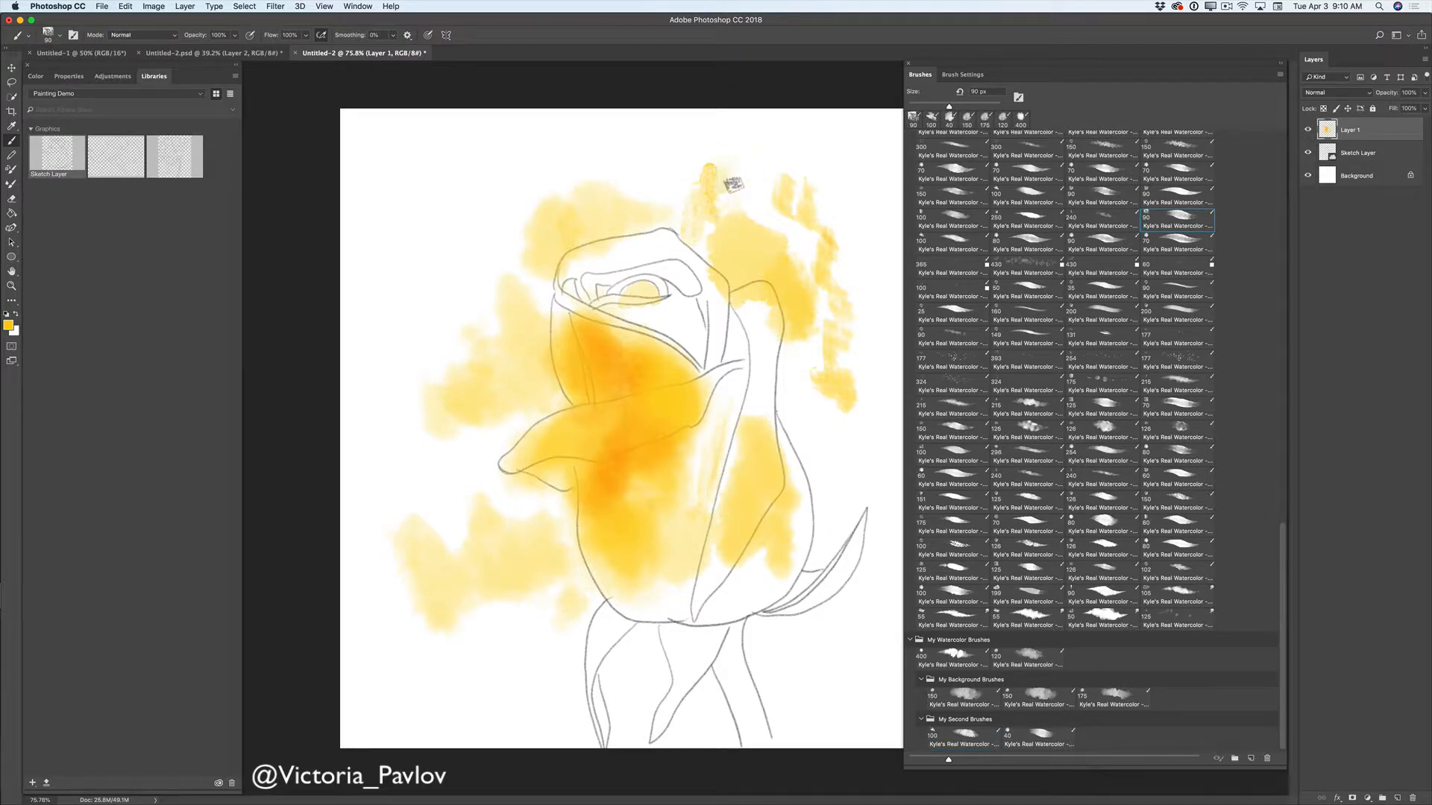
{"action": "left_click", "coordinate": [1028, 407]}
{"action": "mouse_move", "coordinate": [463, 252]}
{"action": "left_mouse_down"}
{"action": "mouse_move", "coordinate": [474, 219]}
{"action": "mouse_move", "coordinate": [493, 241]}
{"action": "mouse_move", "coordinate": [434, 256]}
{"action": "mouse_move", "coordinate": [490, 297]}
{"action": "mouse_move", "coordinate": [447, 332]}
{"action": "mouse_move", "coordinate": [419, 275]}
{"action": "mouse_move", "coordinate": [487, 342]}
{"action": "mouse_move", "coordinate": [433, 370]}
{"action": "mouse_move", "coordinate": [416, 325]}
{"action": "mouse_move", "coordinate": [483, 344]}
{"action": "mouse_move", "coordinate": [501, 370]}
{"action": "mouse_move", "coordinate": [399, 387]}
{"action": "mouse_move", "coordinate": [387, 353]}
{"action": "mouse_move", "coordinate": [423, 390]}
{"action": "mouse_move", "coordinate": [452, 394]}
{"action": "mouse_move", "coordinate": [482, 452]}
{"action": "mouse_move", "coordinate": [437, 353]}
{"action": "mouse_move", "coordinate": [435, 405]}
{"action": "mouse_move", "coordinate": [418, 401]}
{"action": "mouse_move", "coordinate": [463, 480]}
{"action": "mouse_move", "coordinate": [460, 432]}
{"action": "mouse_move", "coordinate": [489, 418]}
{"action": "mouse_move", "coordinate": [513, 428]}
{"action": "mouse_move", "coordinate": [534, 394]}
{"action": "mouse_move", "coordinate": [579, 442]}
{"action": "mouse_move", "coordinate": [512, 408]}
{"action": "mouse_move", "coordinate": [620, 358]}
{"action": "left_mouse_up"}
{"action": "right_click", "coordinate": [472, 218]}
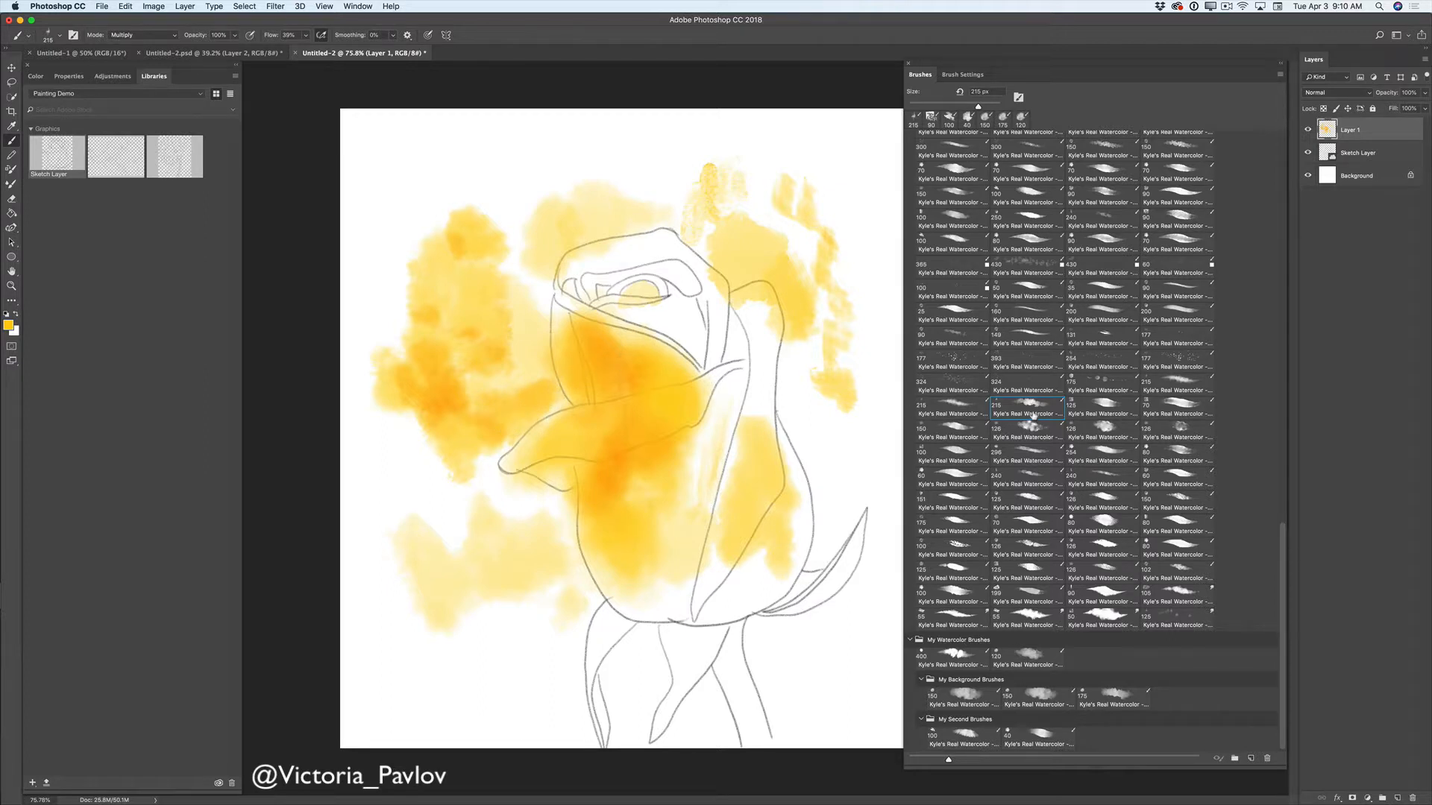
{"action": "mouse_move", "coordinate": [1031, 408]}
{"action": "left_mouse_down"}
{"action": "mouse_move", "coordinate": [1047, 479]}
{"action": "mouse_move", "coordinate": [1141, 675]}
{"action": "mouse_move", "coordinate": [1156, 696]}
{"action": "mouse_move", "coordinate": [1194, 696]}
{"action": "left_mouse_up"}
Step: Paint darker yellow strokes at the rose's upper right with the 150 px watercolor brush and move that brush into My Watercolor Brushes
{"action": "left_click", "coordinate": [1192, 408]}
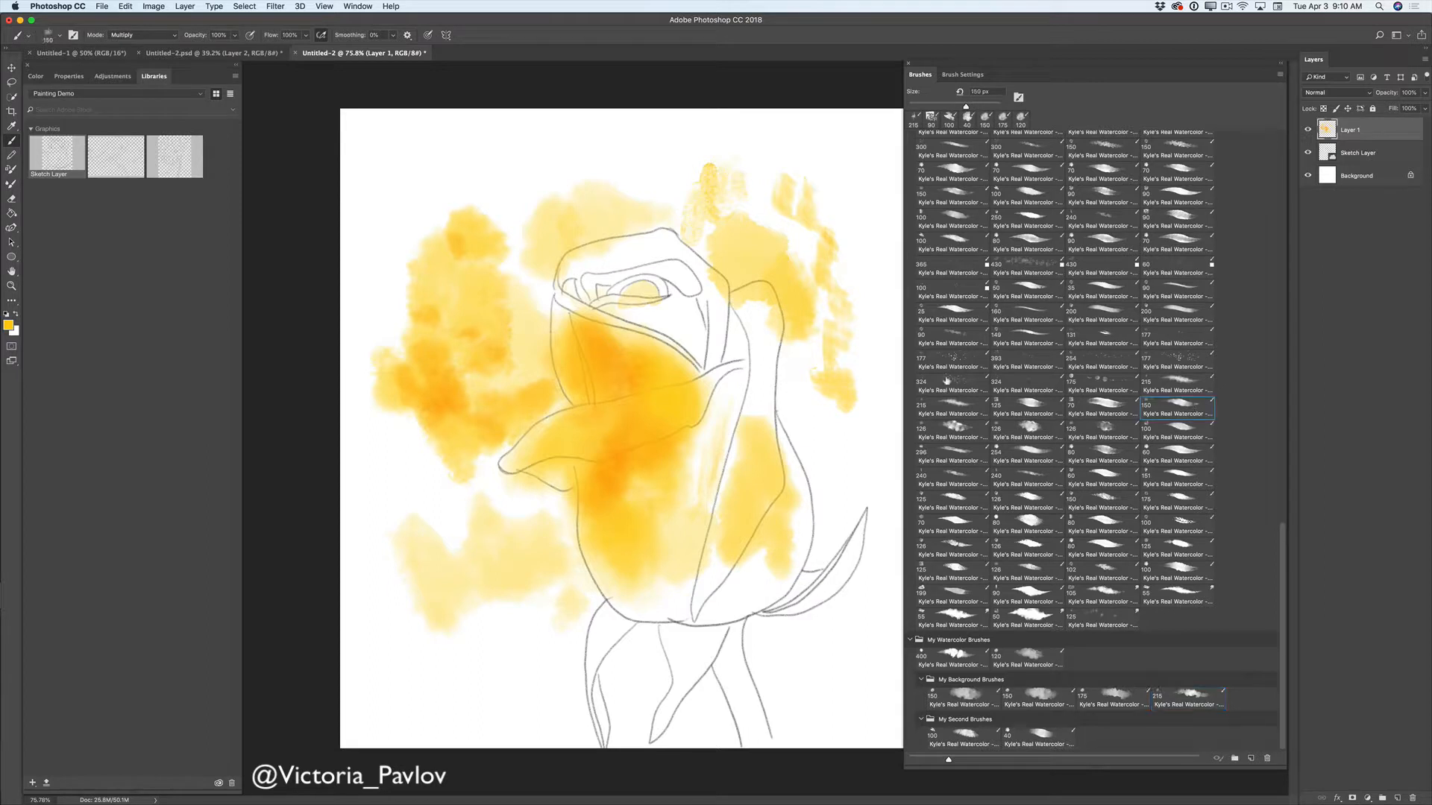
{"action": "mouse_move", "coordinate": [712, 223]}
{"action": "left_mouse_down"}
{"action": "mouse_move", "coordinate": [740, 200]}
{"action": "mouse_move", "coordinate": [795, 222]}
{"action": "mouse_move", "coordinate": [811, 236]}
{"action": "mouse_move", "coordinate": [821, 311]}
{"action": "left_mouse_up"}
{"action": "mouse_move", "coordinate": [1179, 408]}
{"action": "left_mouse_down"}
{"action": "mouse_move", "coordinate": [1123, 593]}
{"action": "mouse_move", "coordinate": [1085, 660]}
{"action": "mouse_move", "coordinate": [1063, 654]}
{"action": "left_mouse_up"}
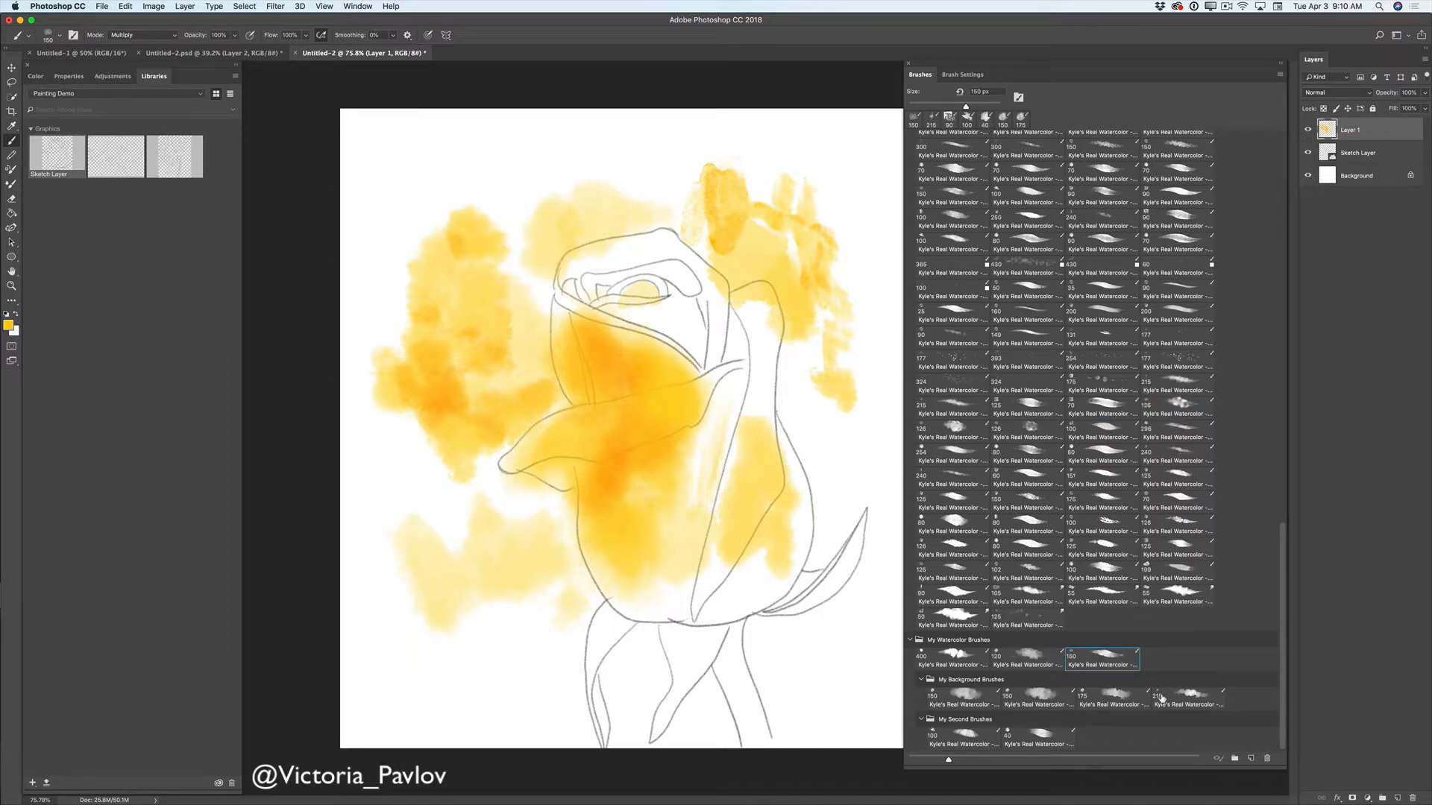
Step: Collapse and reopen the My Watercolor Brushes group
{"action": "left_click", "coordinate": [1161, 697]}
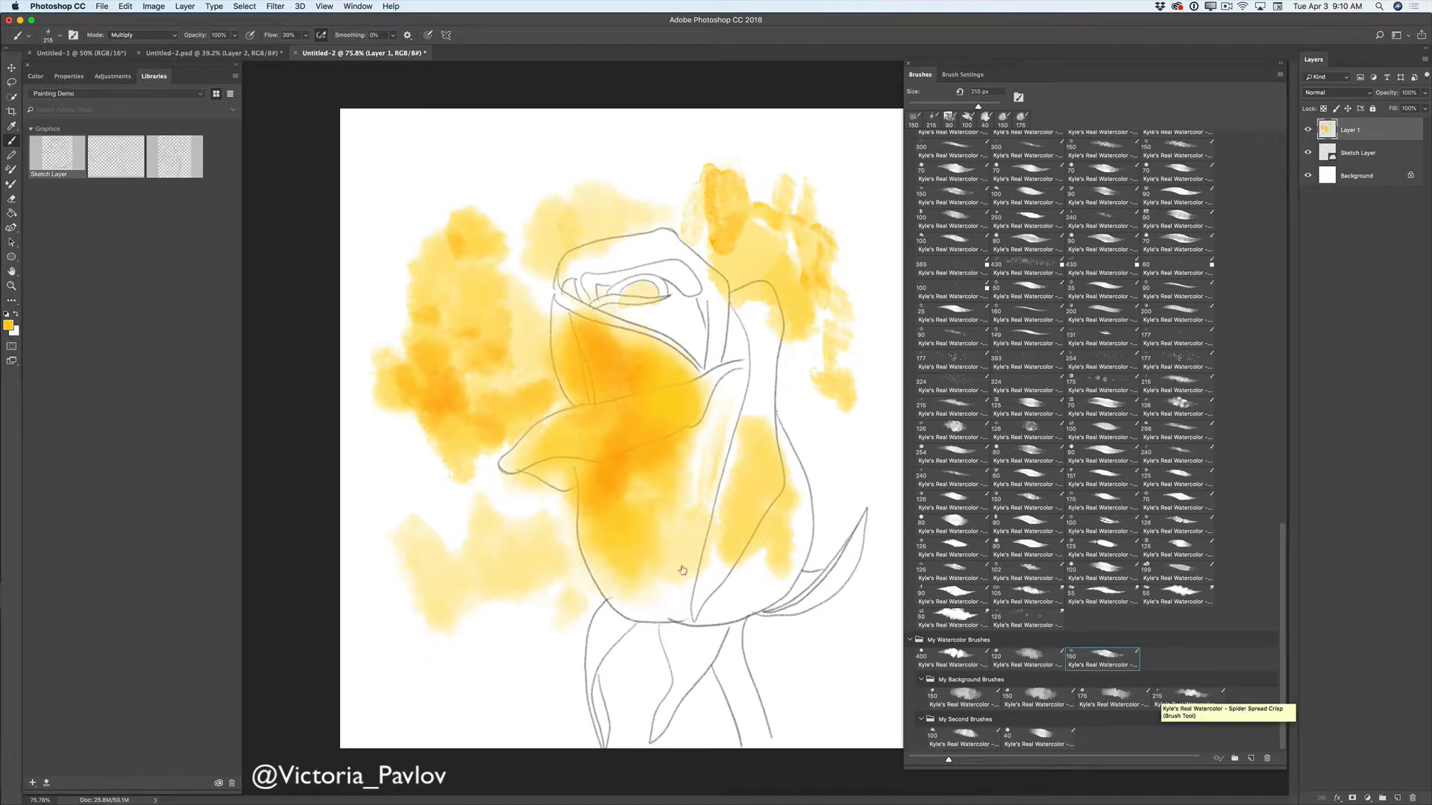
{"action": "left_click", "coordinate": [910, 642]}
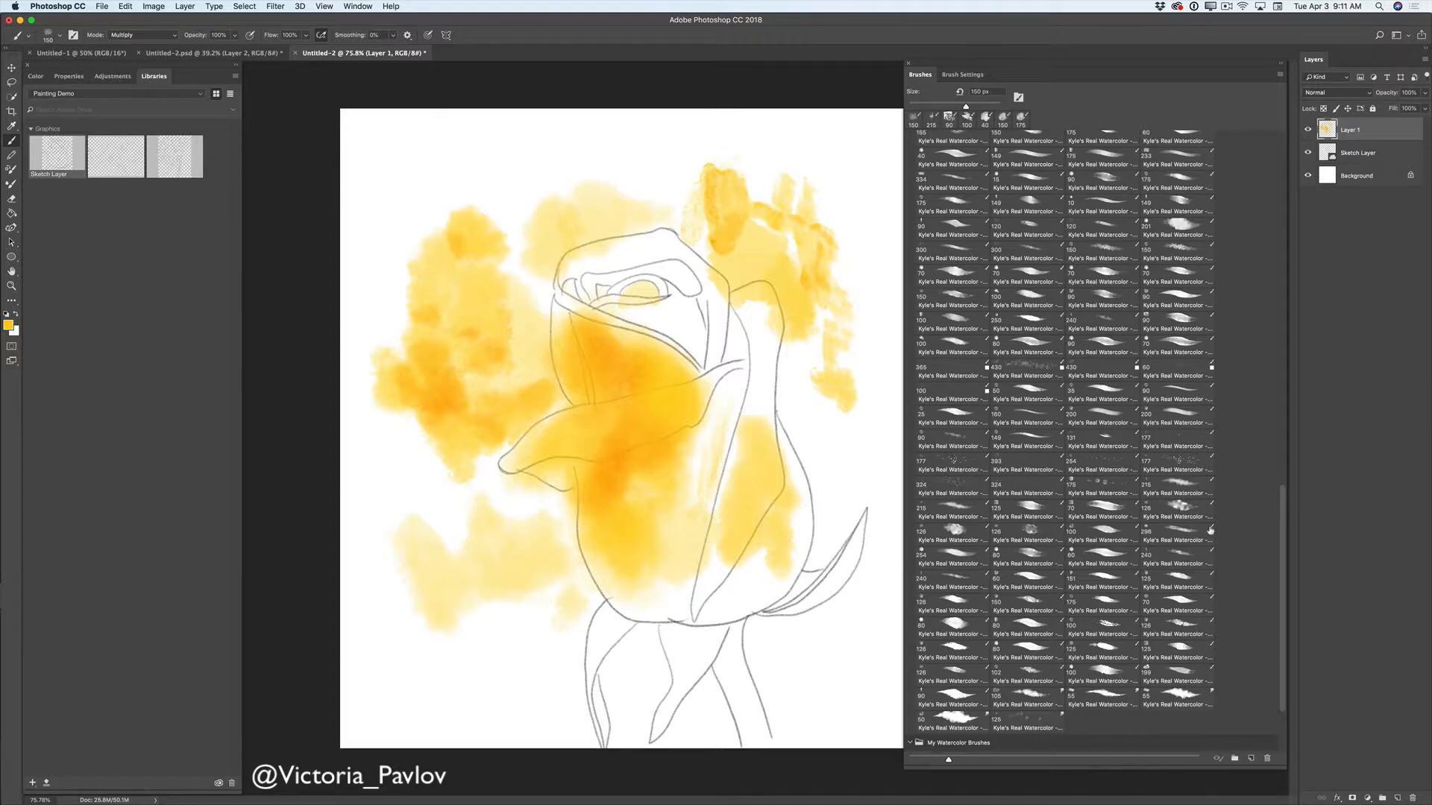
{"action": "left_click", "coordinate": [910, 743]}
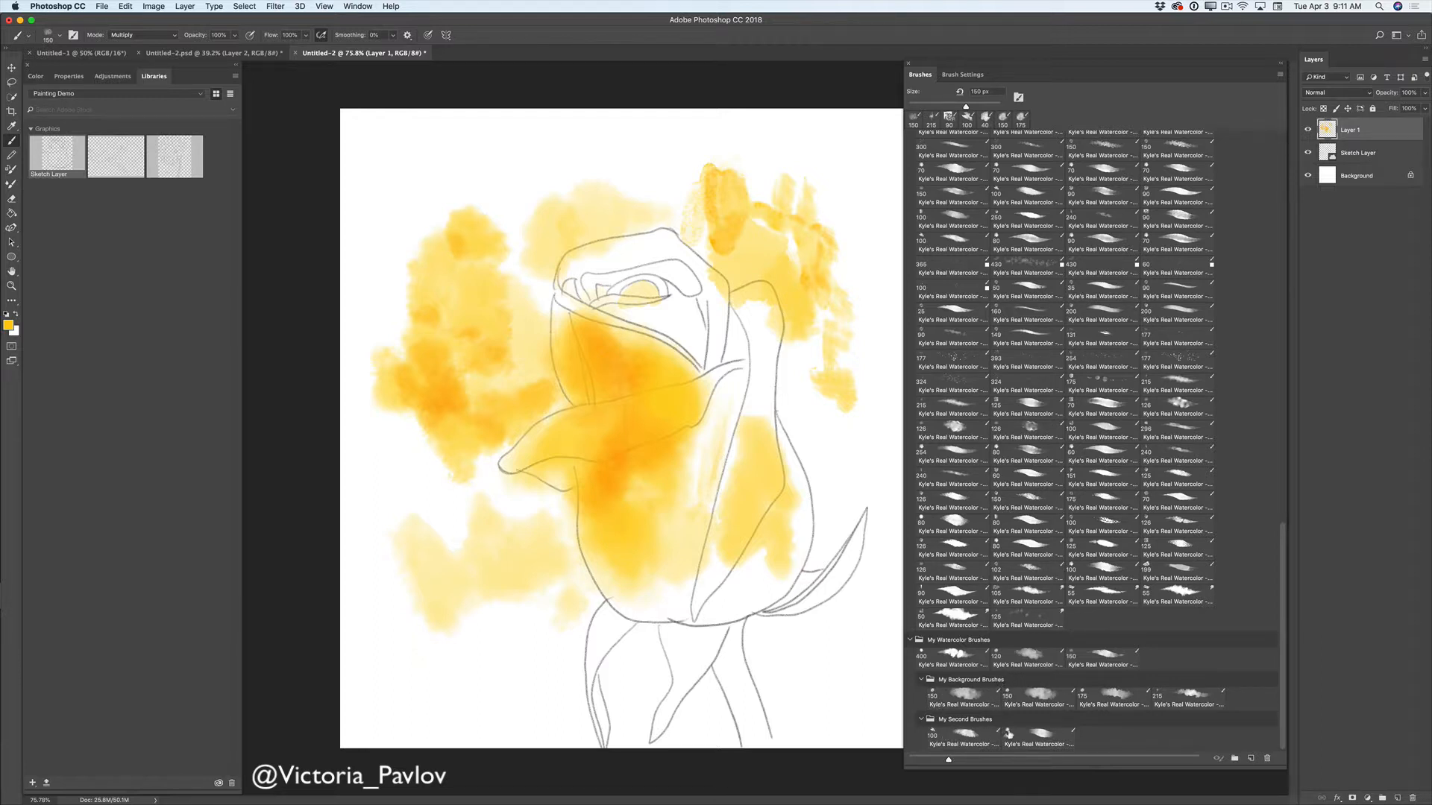
Step: Delete the layer with the yellow test strokes and create a new empty layer beneath the Sketch Layer
{"action": "mouse_move", "coordinate": [1364, 135]}
{"action": "left_mouse_down"}
{"action": "mouse_move", "coordinate": [1373, 723]}
{"action": "mouse_move", "coordinate": [1411, 800]}
{"action": "left_mouse_up"}
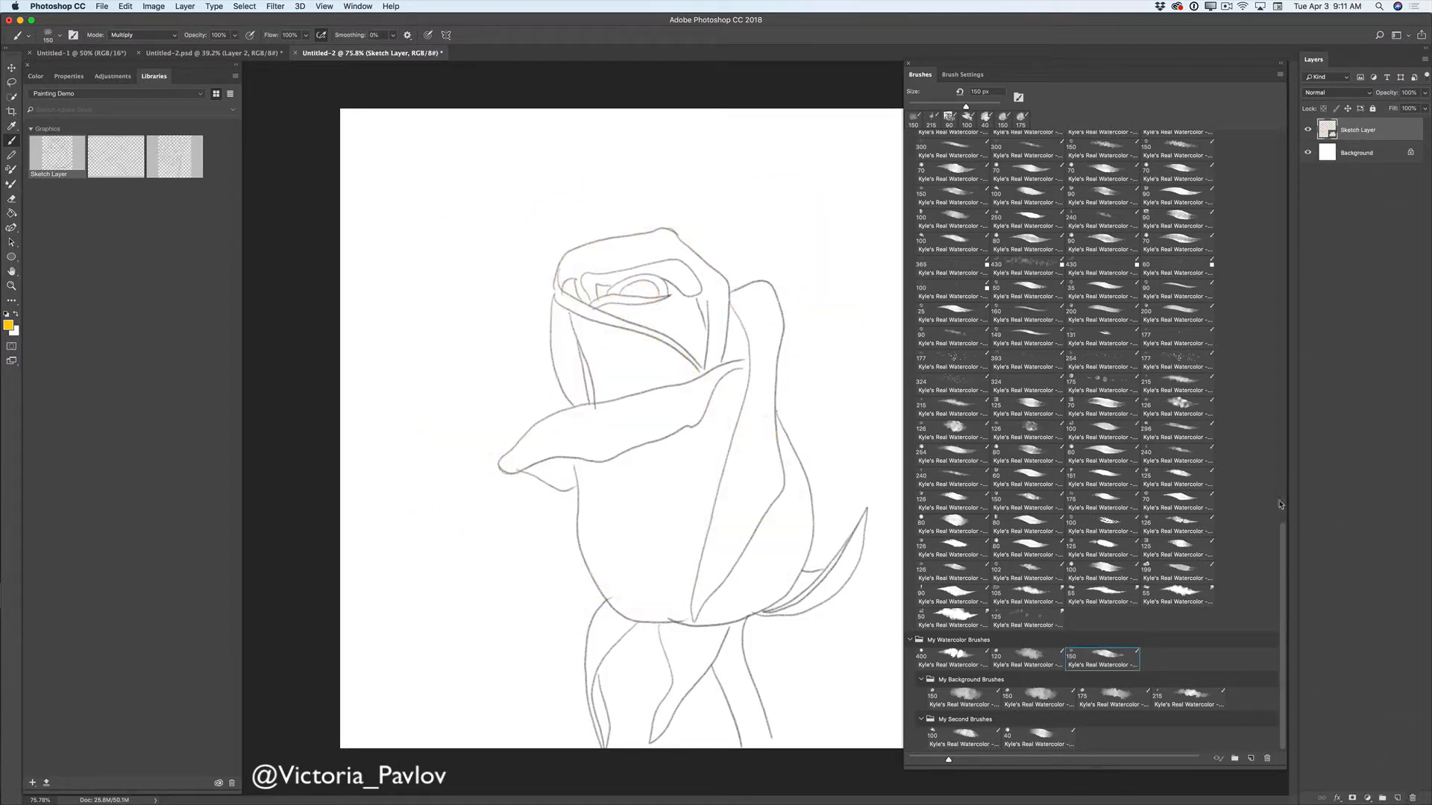
{"action": "left_click", "coordinate": [1396, 798]}
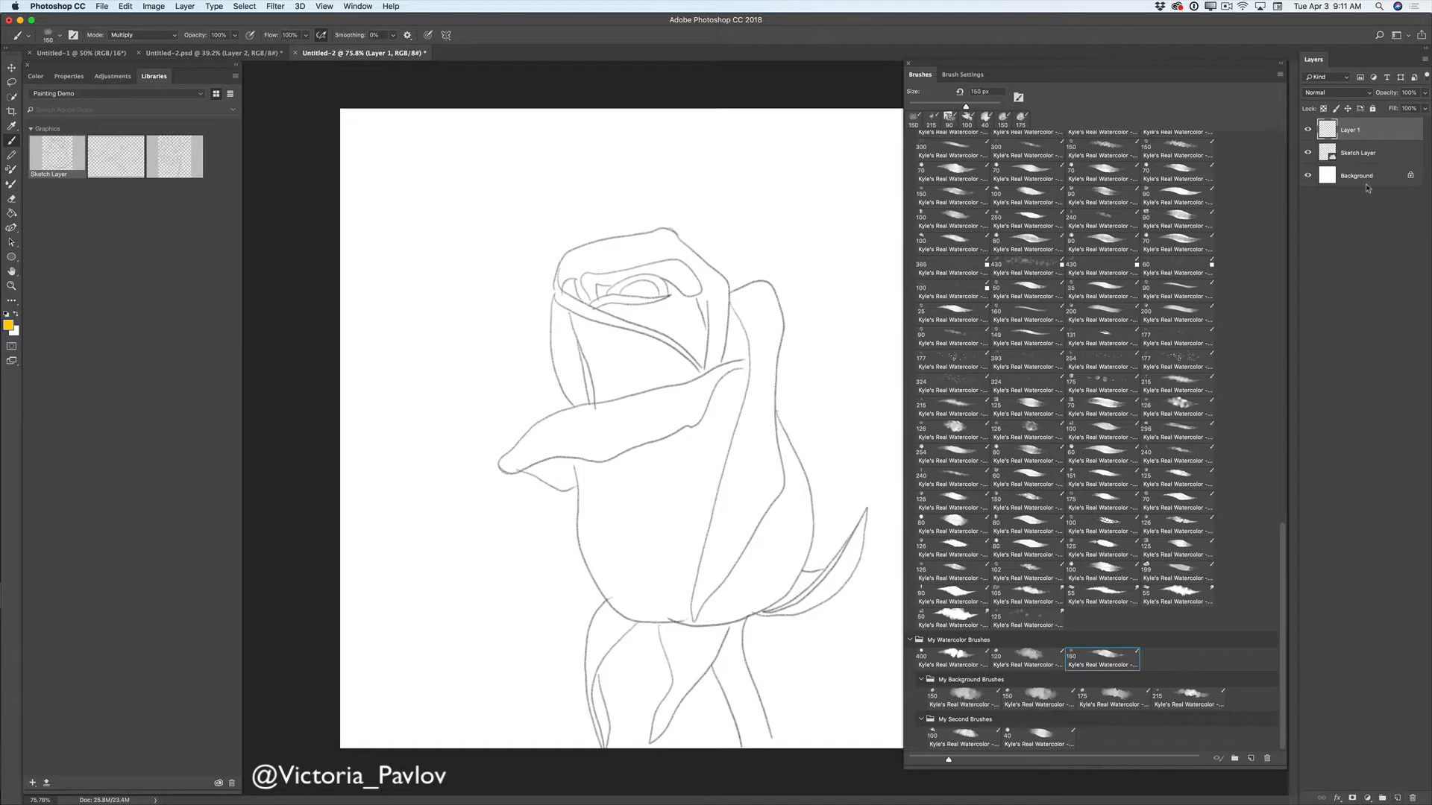
{"action": "left_click_drag", "start_coordinate": [1380, 132], "coordinate": [1359, 159]}
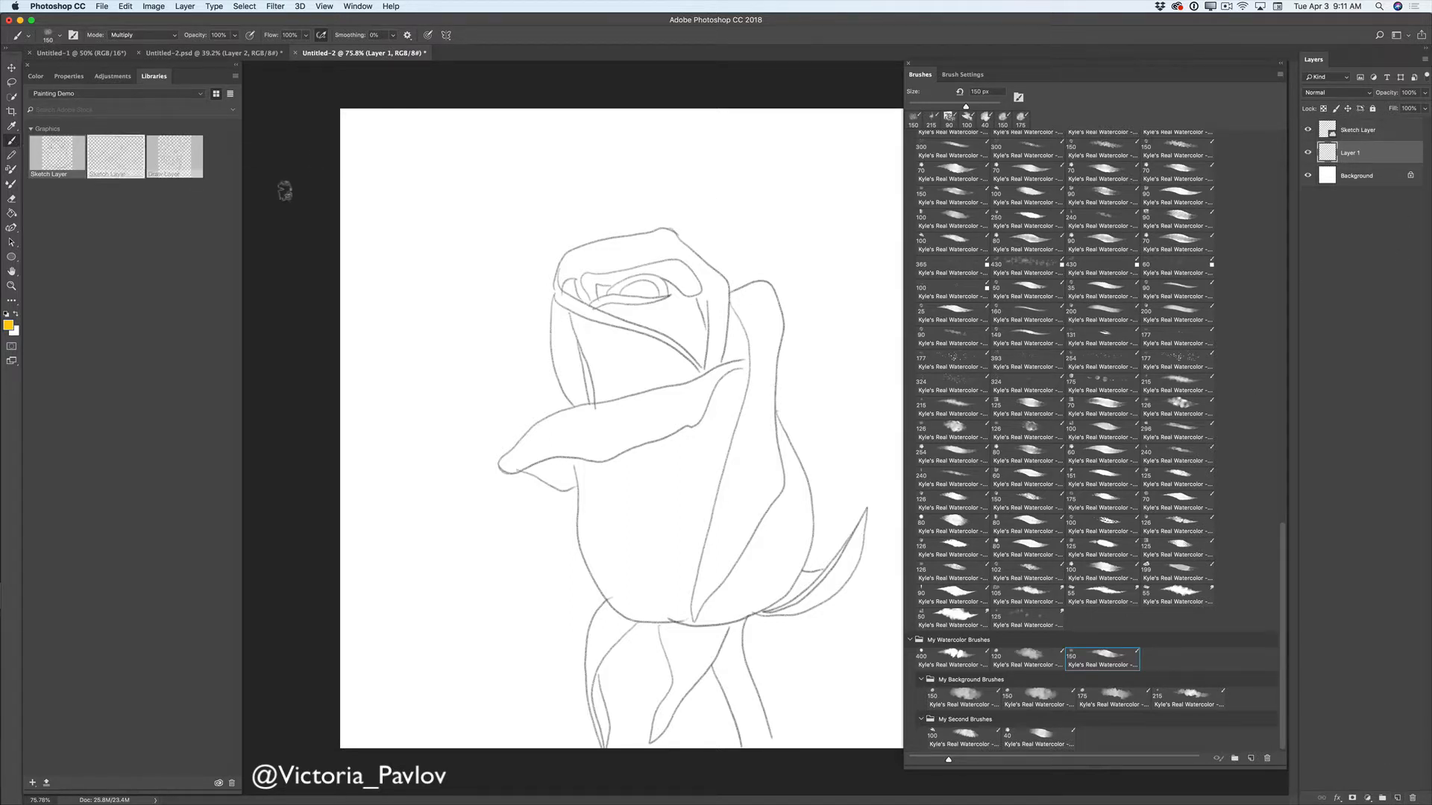
Step: Paint a light cyan wash along the left of the rose with the first My Background Brushes brush enlarged to about 428 px
{"action": "left_click", "coordinate": [962, 699]}
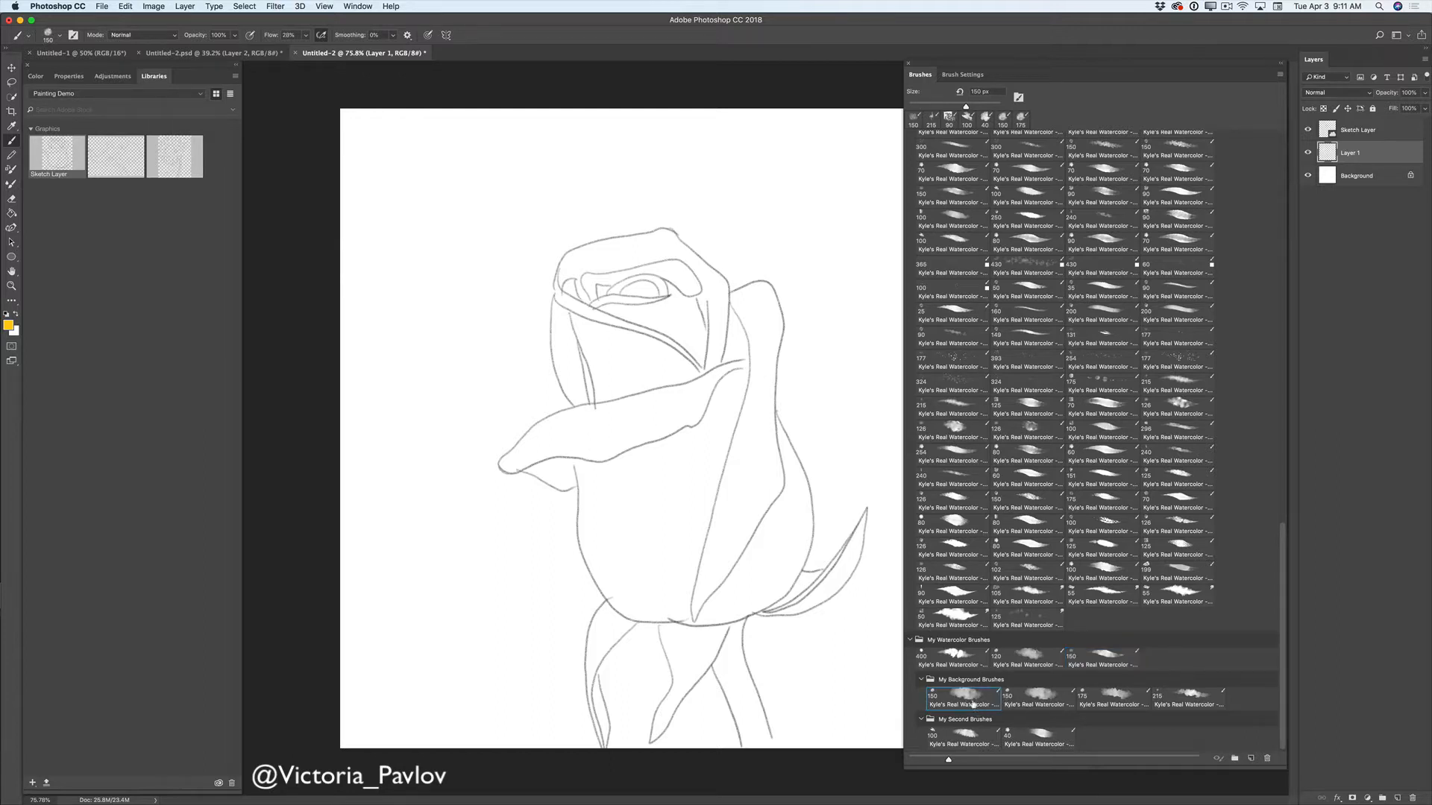
{"action": "right_click", "coordinate": [547, 241]}
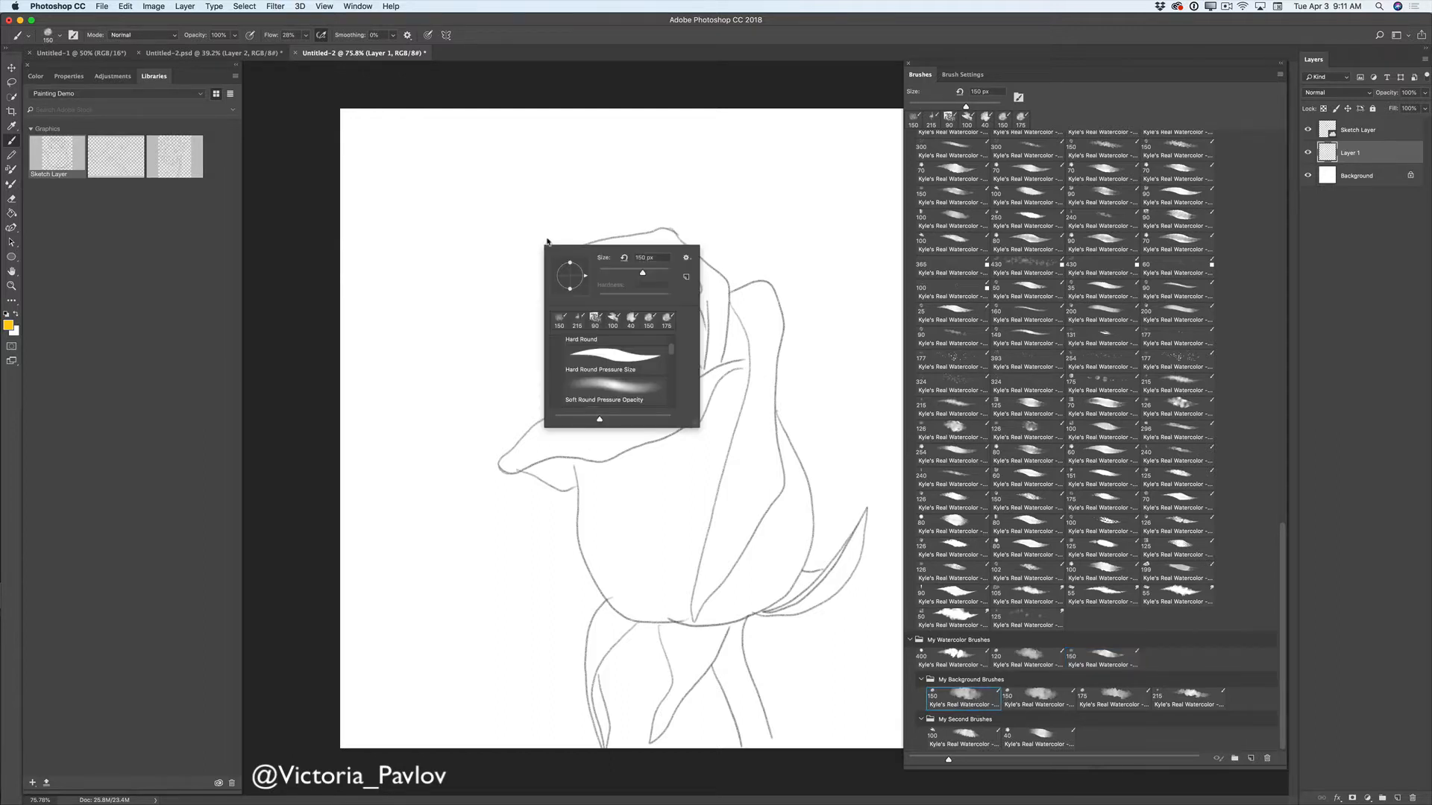
{"action": "left_click", "coordinate": [657, 272]}
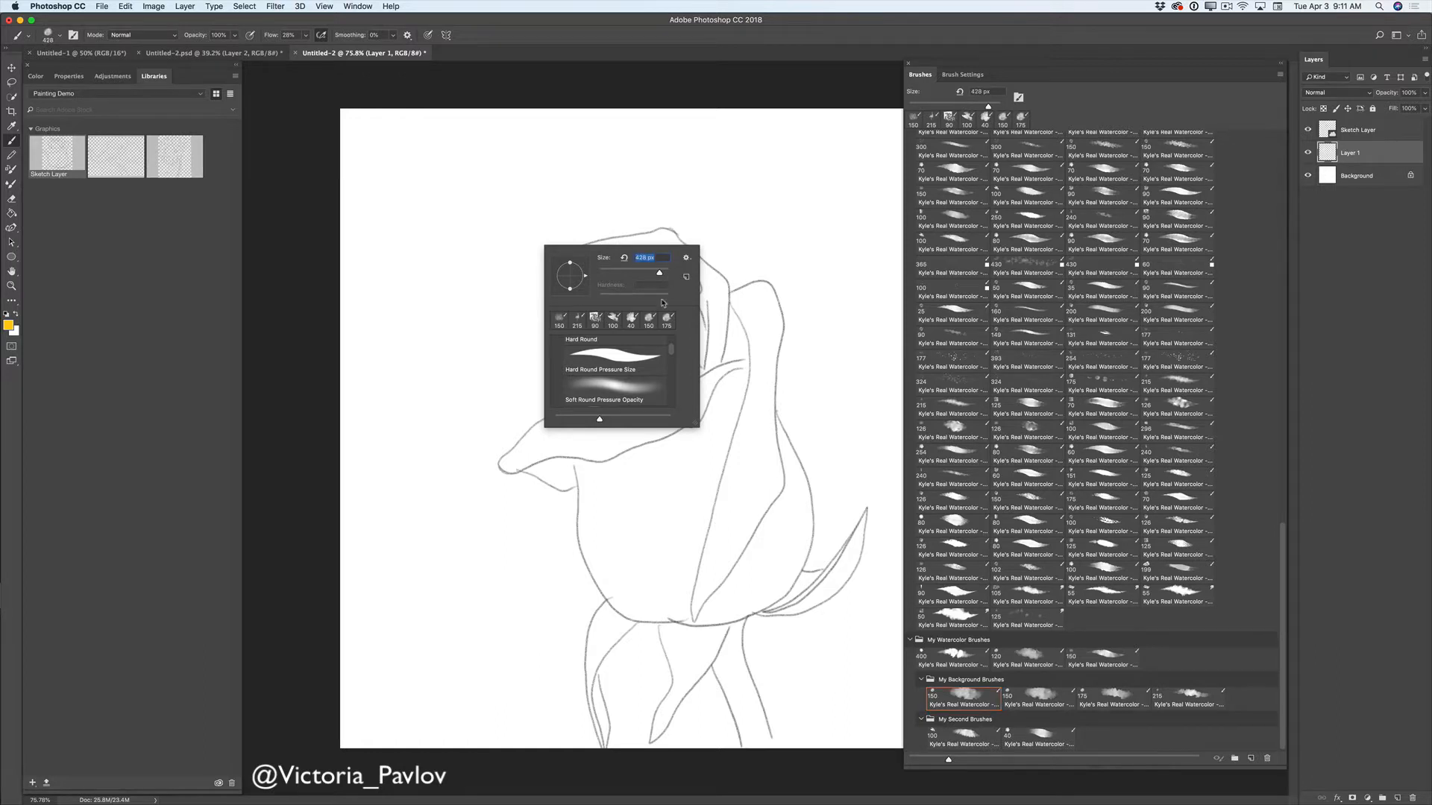
{"action": "left_click", "coordinate": [10, 326]}
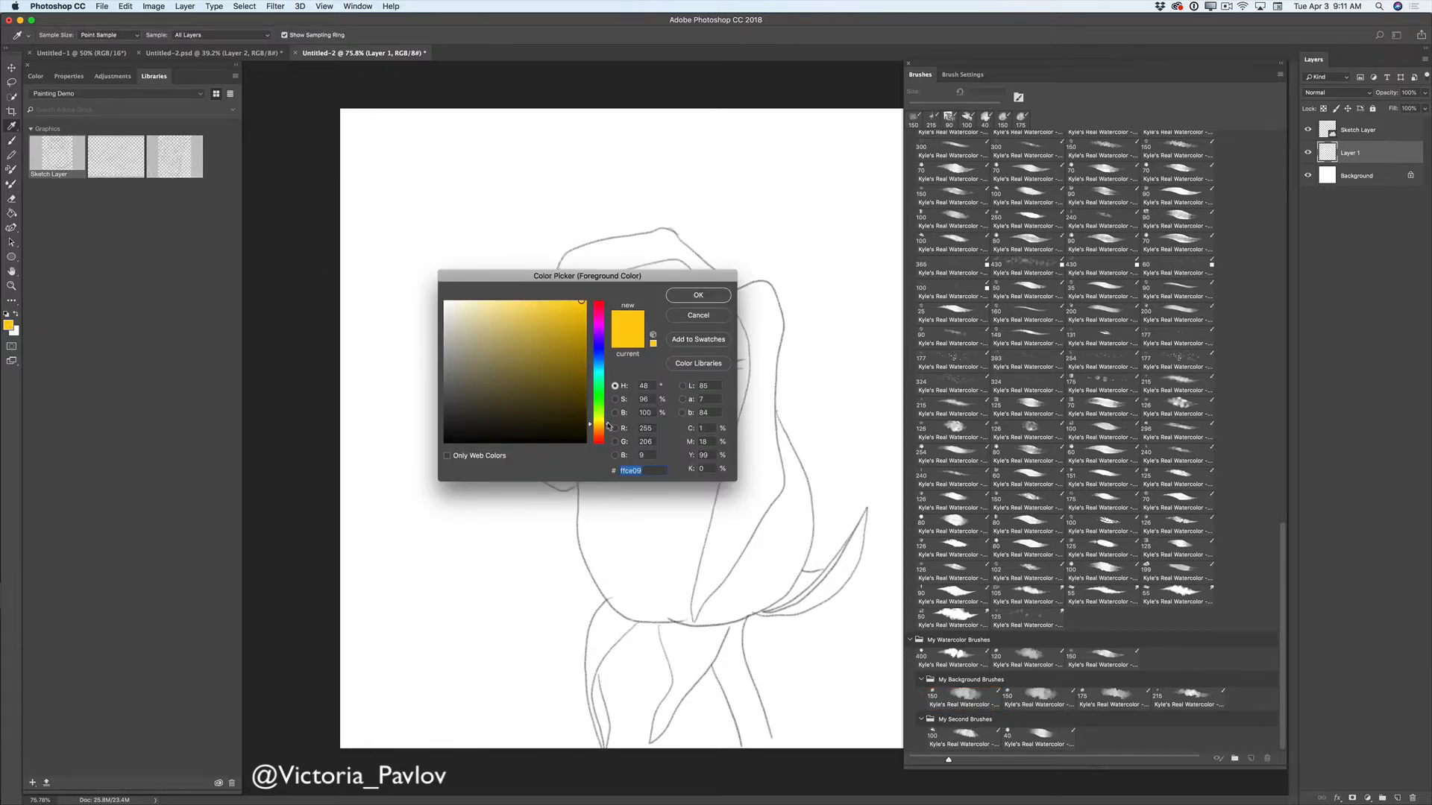
{"action": "left_click_drag", "start_coordinate": [608, 426], "coordinate": [607, 372]}
{"action": "mouse_move", "coordinate": [577, 301]}
{"action": "left_mouse_down"}
{"action": "mouse_move", "coordinate": [514, 301]}
{"action": "mouse_move", "coordinate": [487, 341]}
{"action": "mouse_move", "coordinate": [528, 348]}
{"action": "mouse_move", "coordinate": [527, 299]}
{"action": "mouse_move", "coordinate": [508, 356]}
{"action": "mouse_move", "coordinate": [529, 402]}
{"action": "mouse_move", "coordinate": [475, 440]}
{"action": "mouse_move", "coordinate": [433, 376]}
{"action": "mouse_move", "coordinate": [470, 525]}
{"action": "mouse_move", "coordinate": [508, 544]}
{"action": "mouse_move", "coordinate": [561, 521]}
{"action": "mouse_move", "coordinate": [558, 578]}
{"action": "mouse_move", "coordinate": [519, 630]}
{"action": "mouse_move", "coordinate": [477, 616]}
{"action": "mouse_move", "coordinate": [428, 639]}
{"action": "mouse_move", "coordinate": [537, 608]}
{"action": "left_mouse_up"}
{"action": "left_click", "coordinate": [666, 297]}
{"action": "key", "text": "b"}
{"action": "mouse_move", "coordinate": [513, 193]}
{"action": "left_mouse_down"}
{"action": "mouse_move", "coordinate": [463, 263]}
{"action": "mouse_move", "coordinate": [418, 284]}
{"action": "mouse_move", "coordinate": [541, 207]}
{"action": "mouse_move", "coordinate": [538, 176]}
{"action": "mouse_move", "coordinate": [569, 204]}
{"action": "left_mouse_up"}
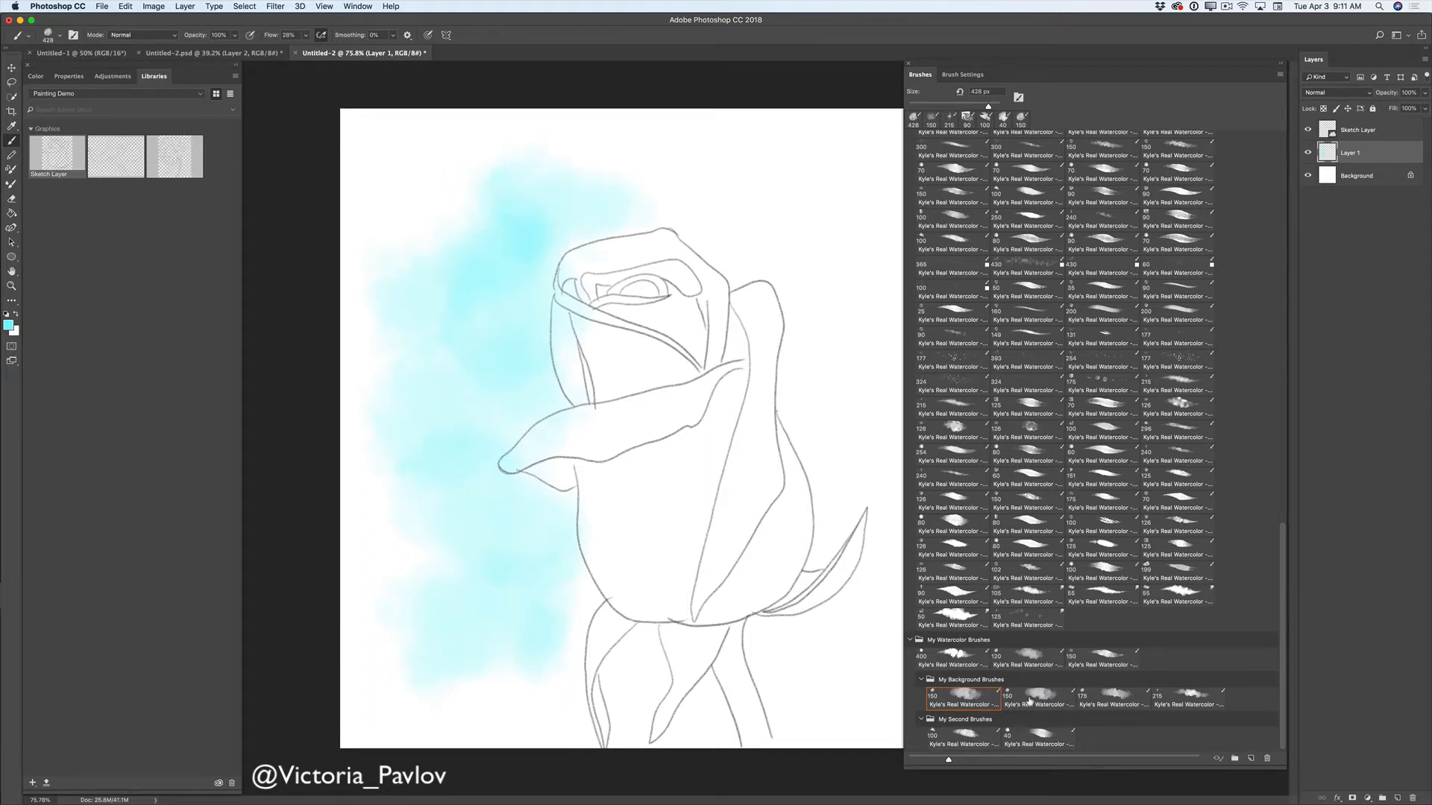
Step: Extend the light cyan wash above and to the upper right of the rose with the 175 px background brush enlarged to 444 px
{"action": "left_click", "coordinate": [1112, 695]}
{"action": "mouse_move", "coordinate": [727, 224]}
{"action": "left_mouse_down"}
{"action": "mouse_move", "coordinate": [709, 199]}
{"action": "mouse_move", "coordinate": [648, 192]}
{"action": "mouse_move", "coordinate": [686, 208]}
{"action": "mouse_move", "coordinate": [740, 272]}
{"action": "mouse_move", "coordinate": [775, 242]}
{"action": "mouse_move", "coordinate": [690, 207]}
{"action": "mouse_move", "coordinate": [639, 206]}
{"action": "left_mouse_up"}
{"action": "right_click", "coordinate": [687, 197]}
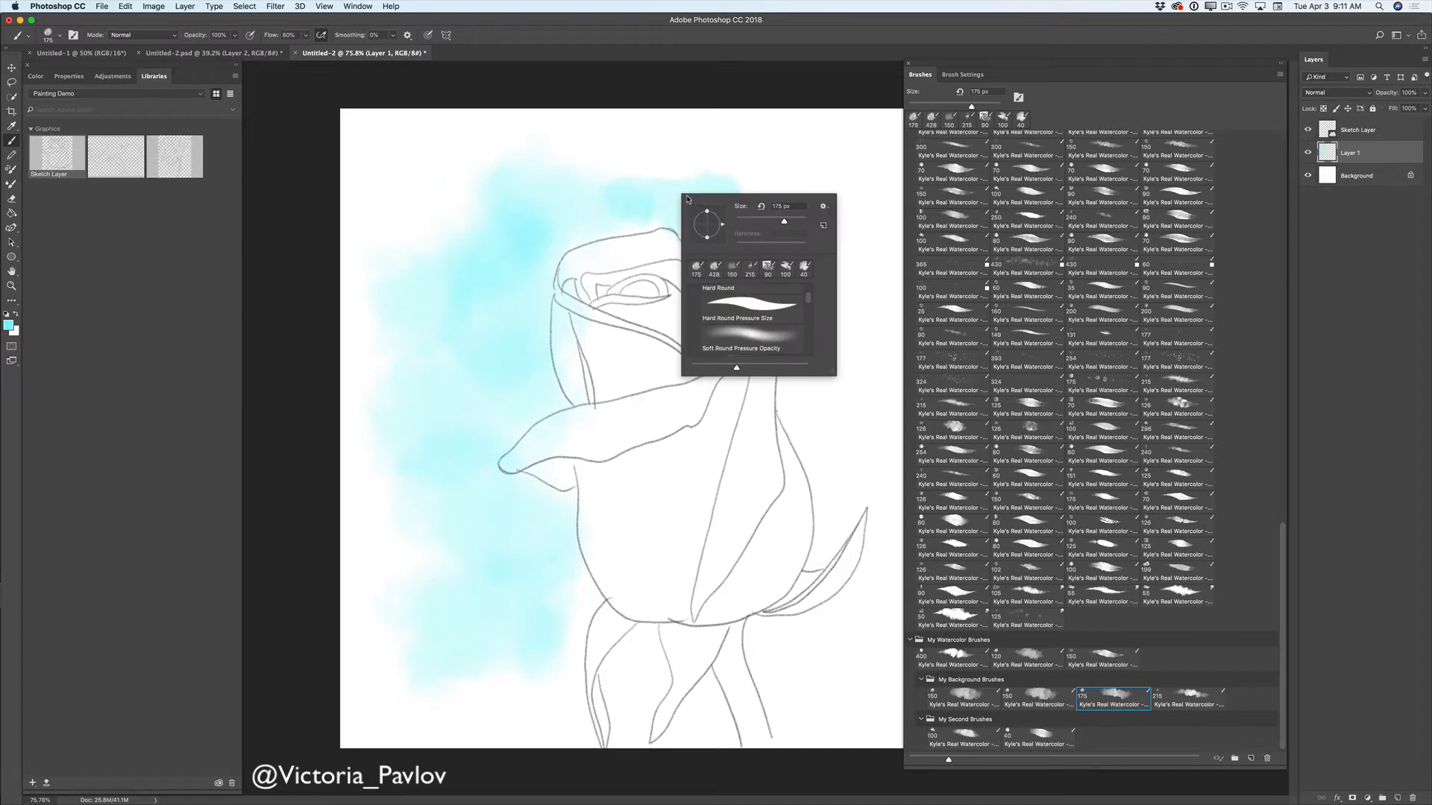
{"action": "left_click_drag", "start_coordinate": [790, 226], "coordinate": [754, 225]}
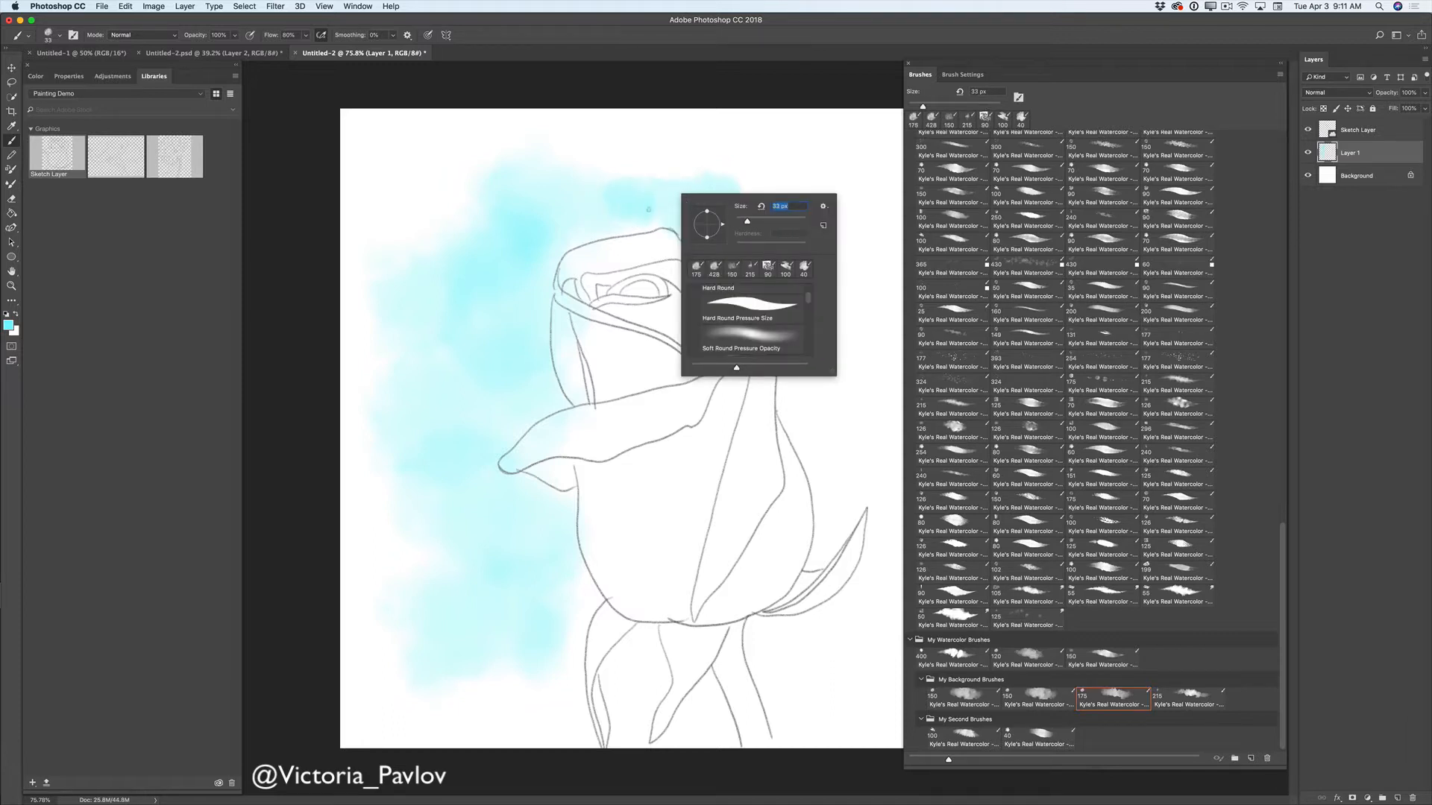
{"action": "left_click", "coordinate": [797, 222]}
{"action": "mouse_move", "coordinate": [636, 177]}
{"action": "left_mouse_down"}
{"action": "mouse_move", "coordinate": [566, 198]}
{"action": "mouse_move", "coordinate": [431, 158]}
{"action": "mouse_move", "coordinate": [675, 182]}
{"action": "mouse_move", "coordinate": [737, 170]}
{"action": "mouse_move", "coordinate": [824, 309]}
{"action": "left_mouse_up"}
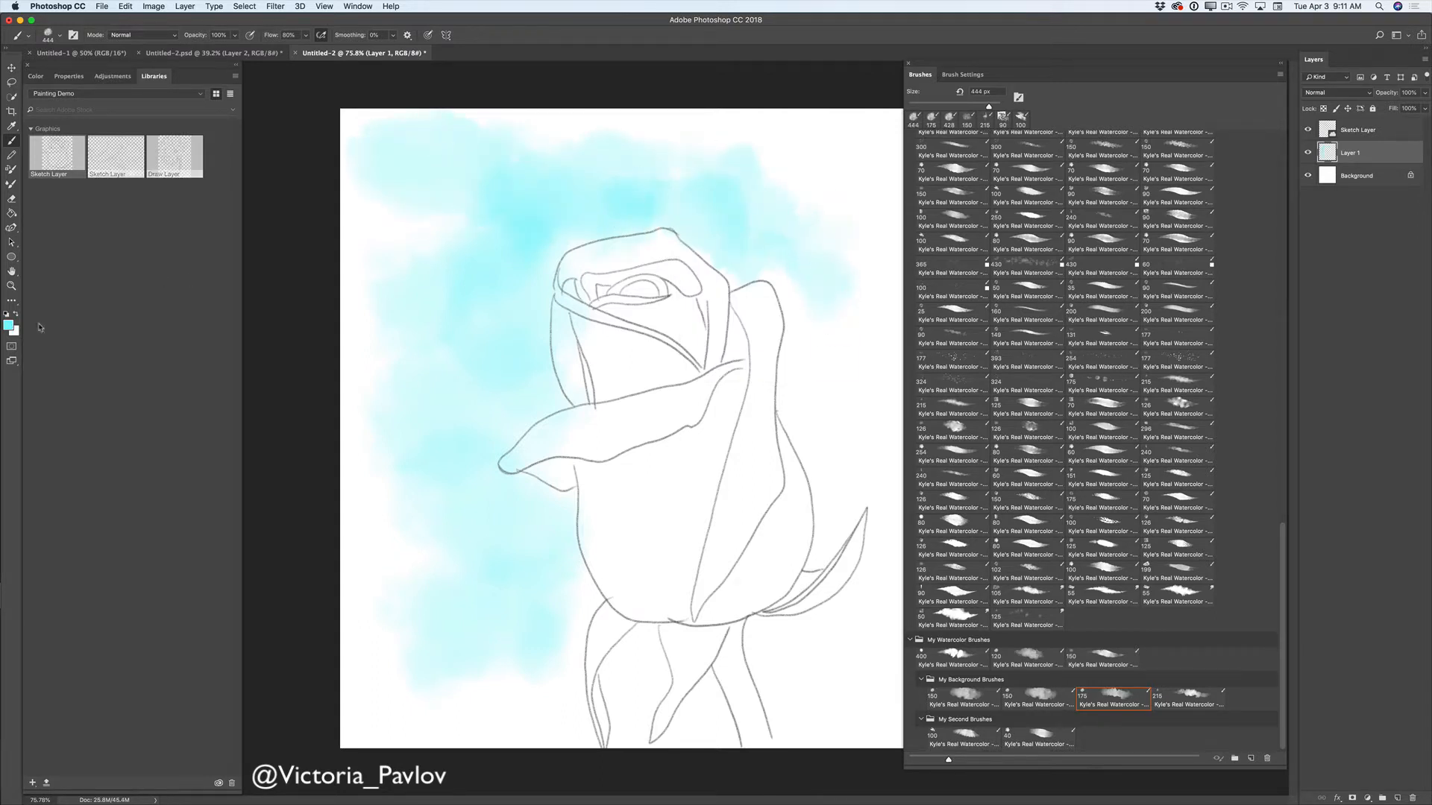
Step: Choose a darker cyan as foreground colour and paint shadows into the background along the rose's left side
{"action": "left_click", "coordinate": [8, 325]}
{"action": "left_click", "coordinate": [563, 321]}
{"action": "left_click", "coordinate": [698, 295]}
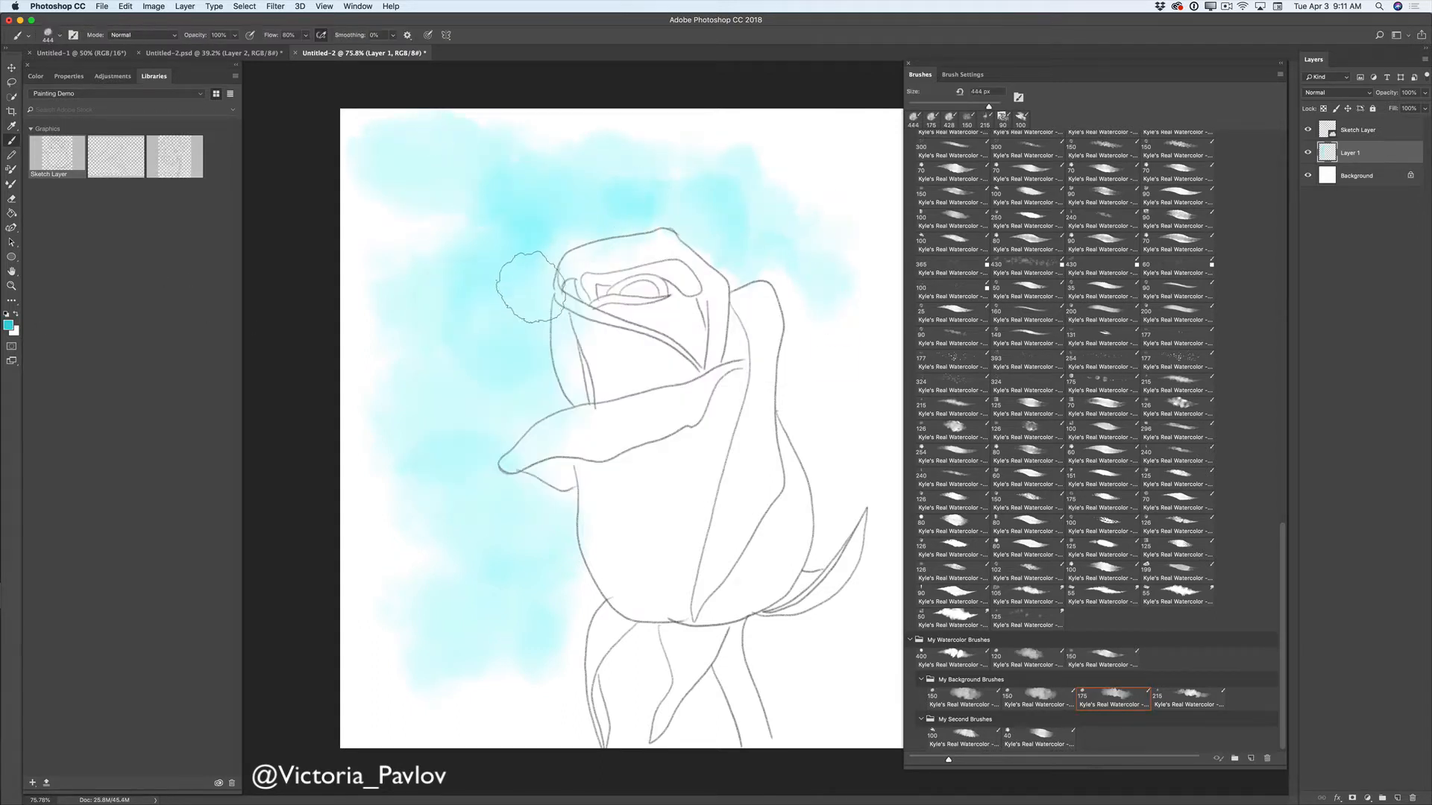
{"action": "mouse_move", "coordinate": [512, 281]}
{"action": "left_mouse_down"}
{"action": "mouse_move", "coordinate": [506, 319]}
{"action": "mouse_move", "coordinate": [524, 239]}
{"action": "mouse_move", "coordinate": [508, 355]}
{"action": "mouse_move", "coordinate": [535, 398]}
{"action": "mouse_move", "coordinate": [410, 417]}
{"action": "mouse_move", "coordinate": [427, 482]}
{"action": "mouse_move", "coordinate": [476, 494]}
{"action": "mouse_move", "coordinate": [527, 561]}
{"action": "mouse_move", "coordinate": [534, 517]}
{"action": "mouse_move", "coordinate": [557, 576]}
{"action": "mouse_move", "coordinate": [484, 566]}
{"action": "mouse_move", "coordinate": [475, 596]}
{"action": "mouse_move", "coordinate": [555, 550]}
{"action": "left_mouse_up"}
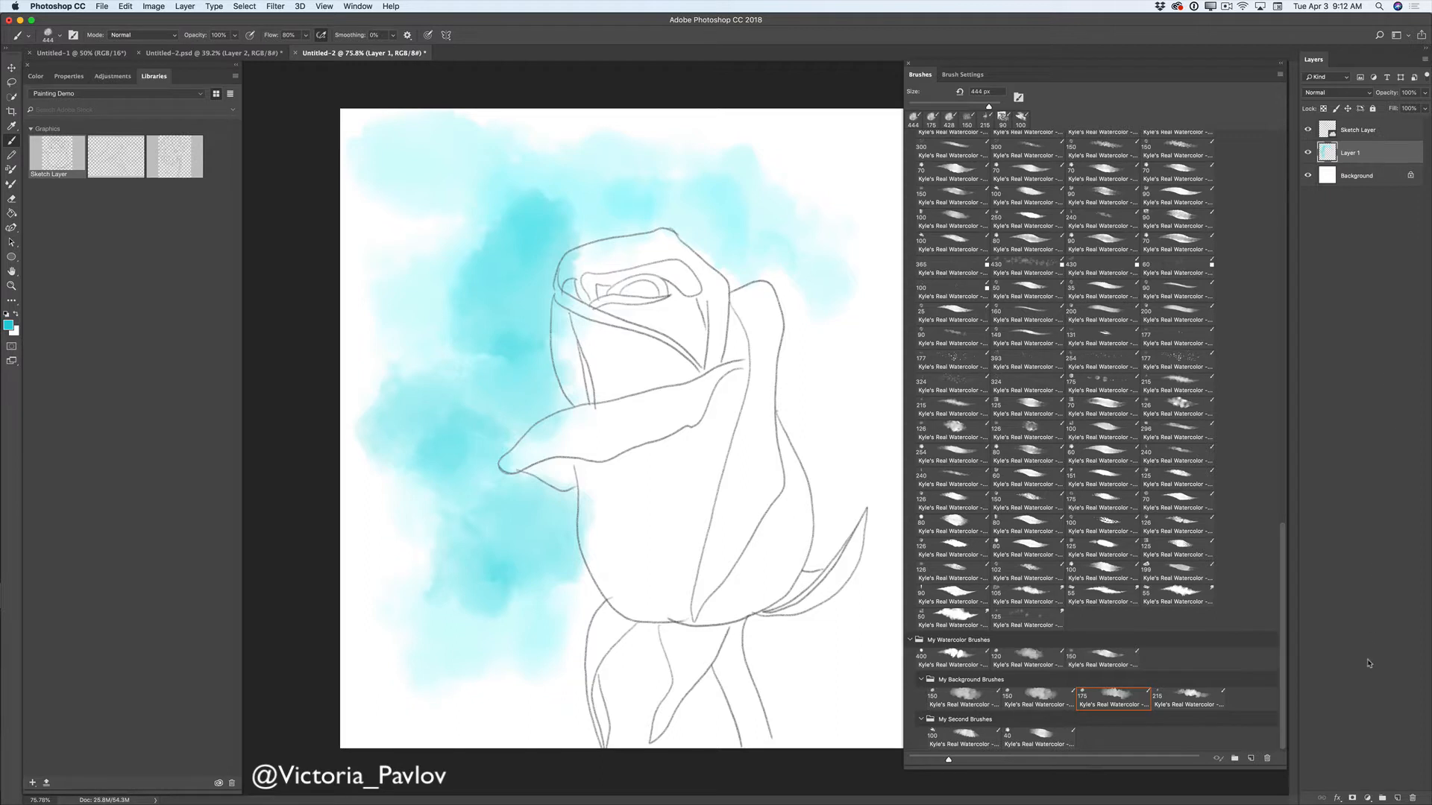
Step: Create a new layer above the Sketch Layer and choose the 120 px brush from My Watercolor Brushes
{"action": "left_click", "coordinate": [1397, 797]}
{"action": "left_click_drag", "start_coordinate": [1364, 154], "coordinate": [1354, 128]}
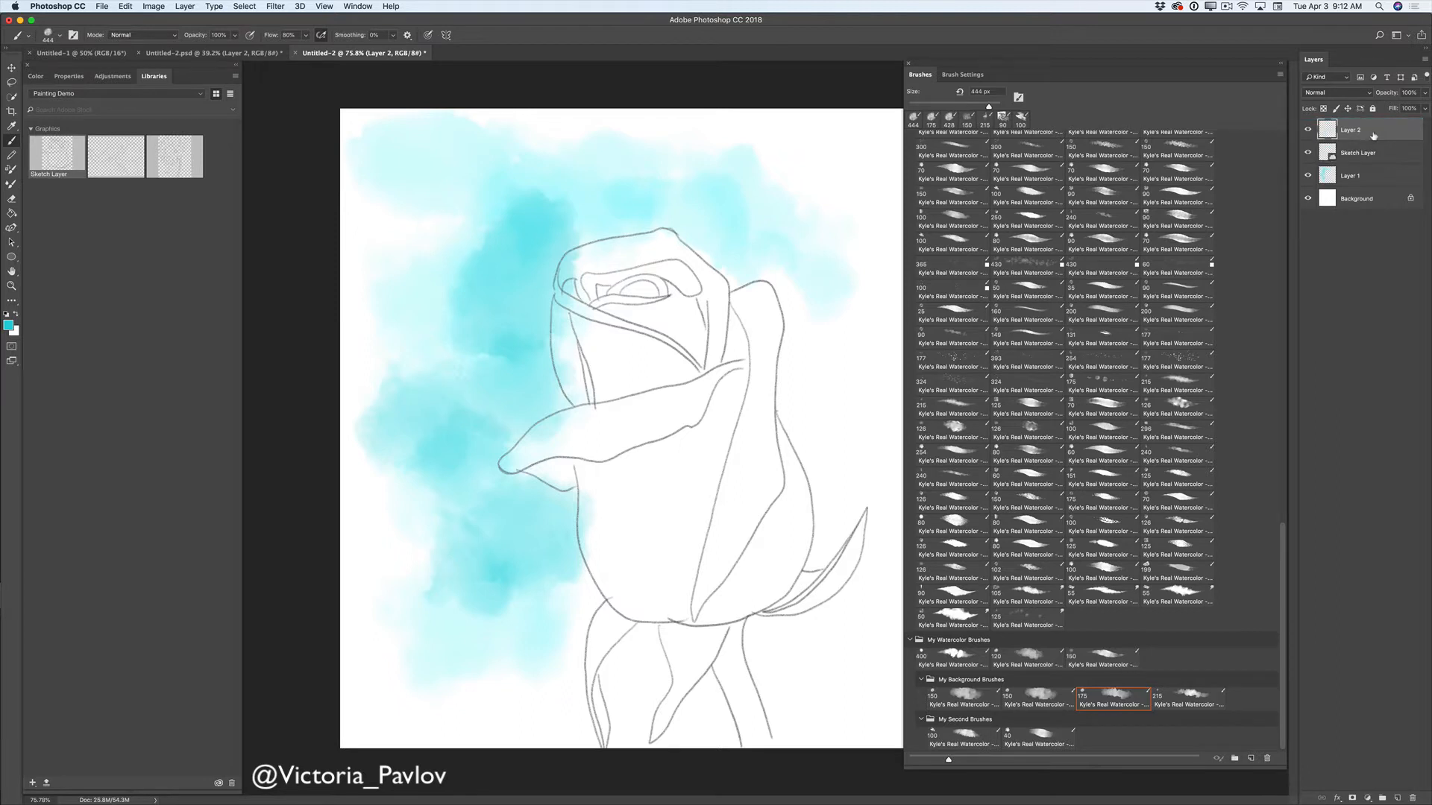
{"action": "left_click", "coordinate": [956, 656]}
{"action": "left_click", "coordinate": [1039, 655]}
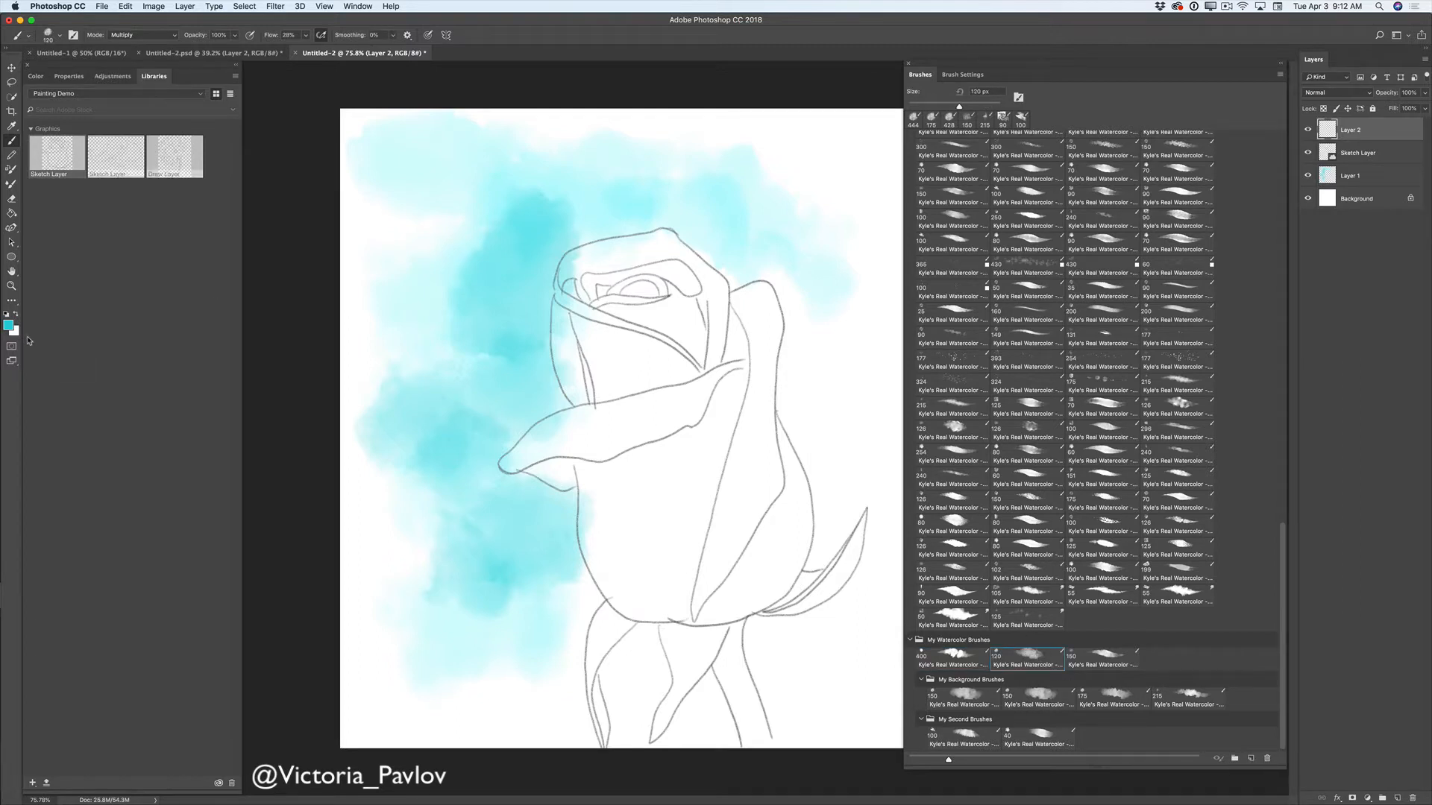
Step: Set the foreground colour to bright red, enlarge the brush to 220 px, and paint the rose's large lower-left petal
{"action": "left_click", "coordinate": [8, 325]}
{"action": "left_click_drag", "start_coordinate": [591, 324], "coordinate": [592, 301]}
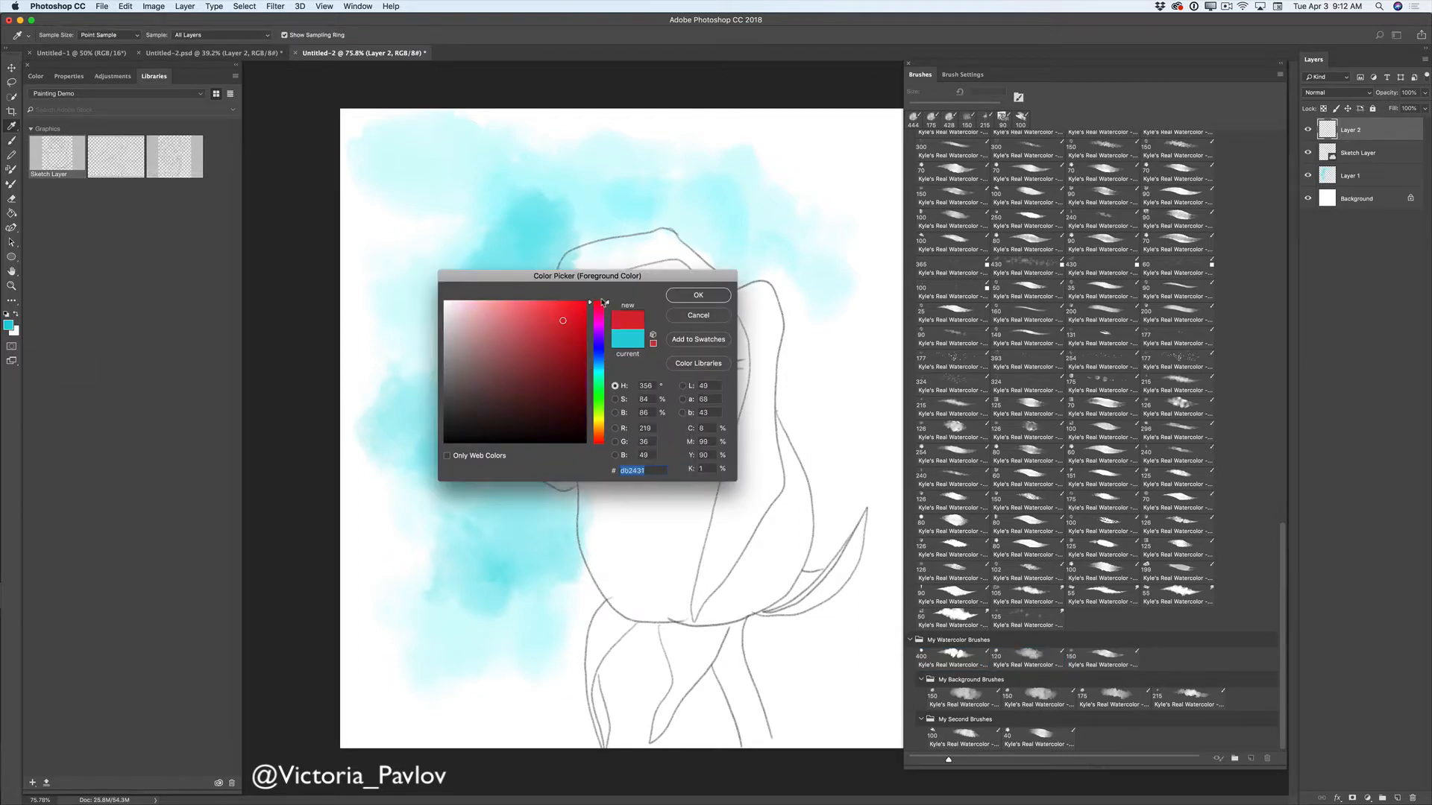
{"action": "left_click", "coordinate": [575, 318]}
{"action": "left_click", "coordinate": [698, 296]}
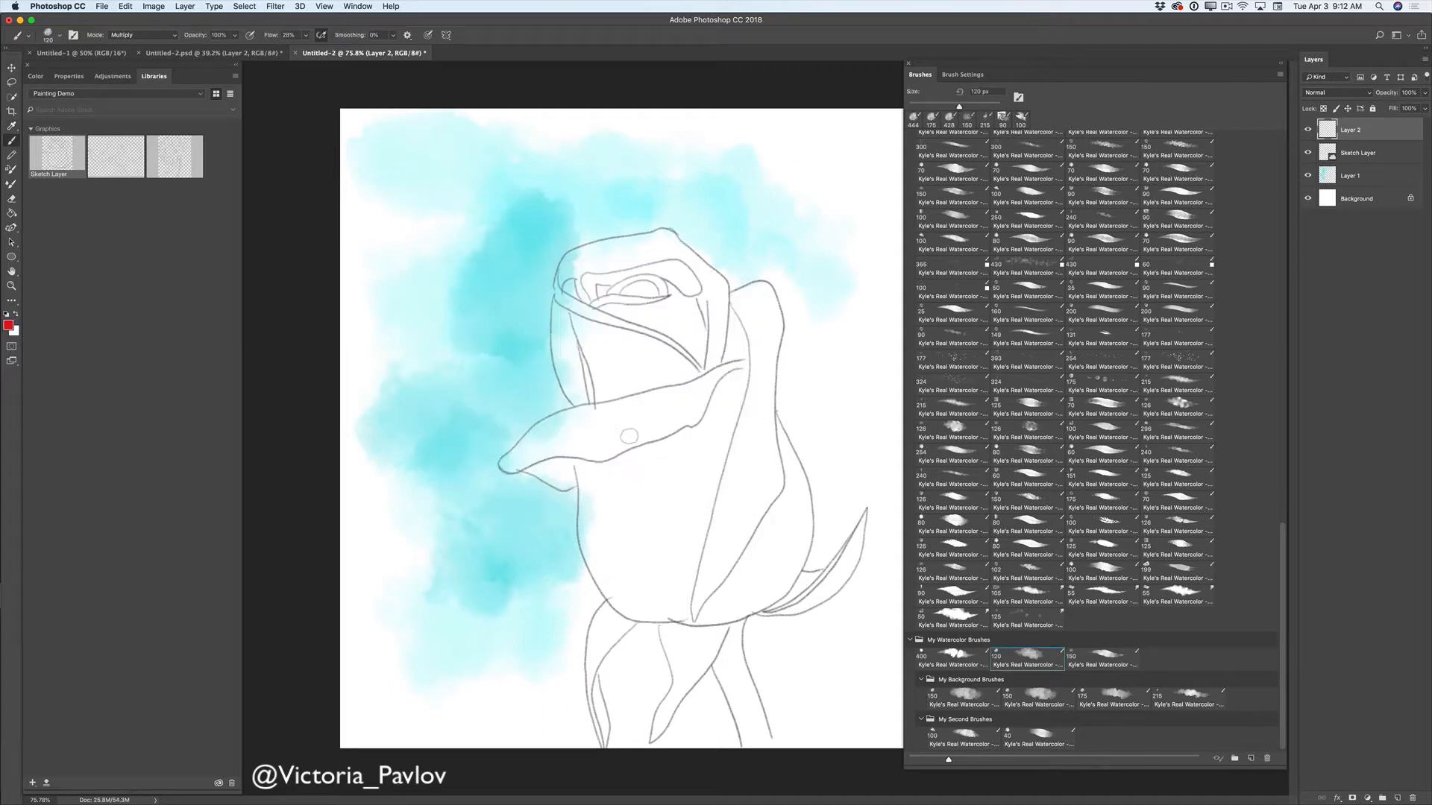
{"action": "right_click", "coordinate": [657, 437]}
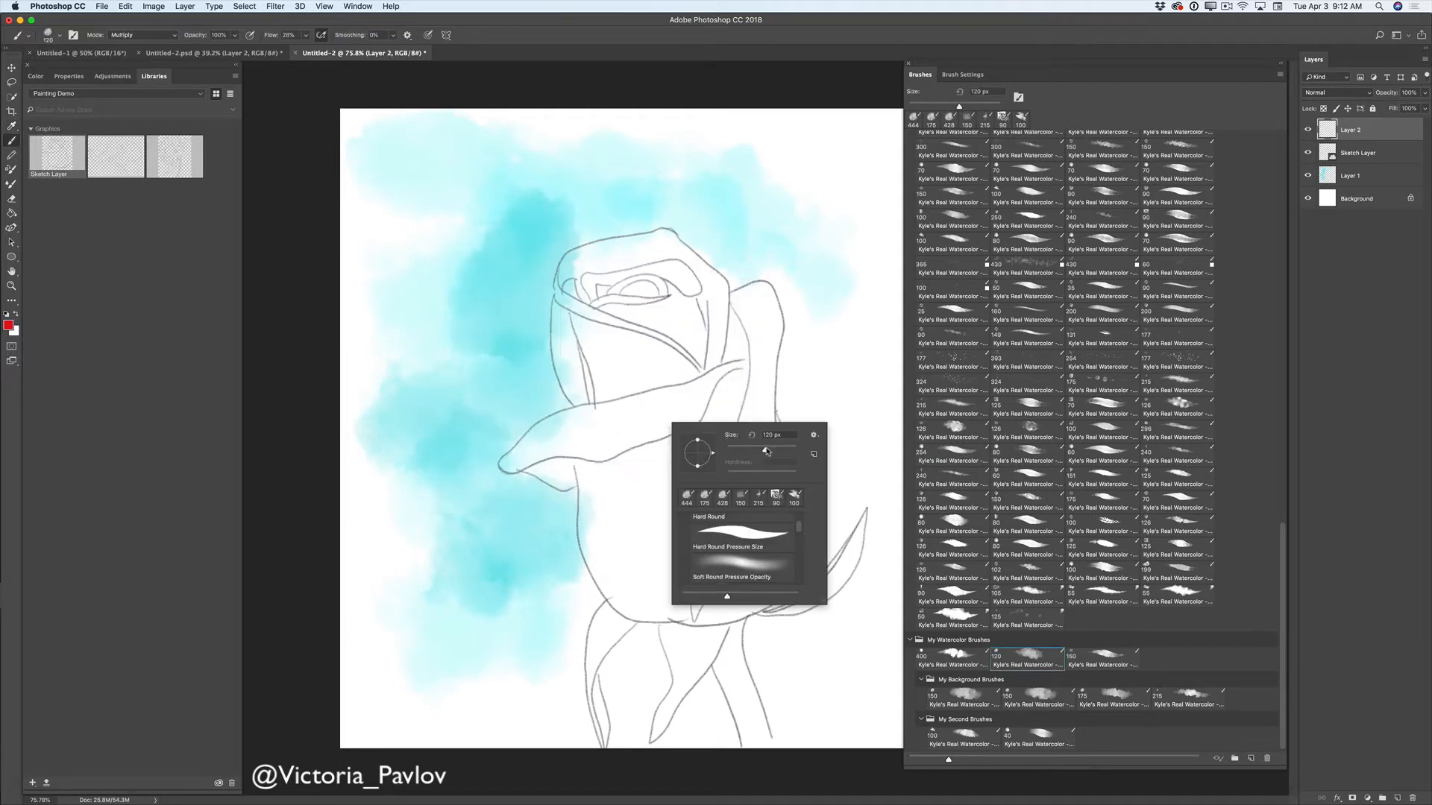
{"action": "left_click_drag", "start_coordinate": [767, 451], "coordinate": [779, 451]}
{"action": "mouse_move", "coordinate": [607, 479]}
{"action": "left_mouse_down"}
{"action": "mouse_move", "coordinate": [613, 559]}
{"action": "mouse_move", "coordinate": [603, 526]}
{"action": "mouse_move", "coordinate": [633, 589]}
{"action": "left_mouse_up"}
{"action": "mouse_move", "coordinate": [646, 481]}
{"action": "left_mouse_down"}
{"action": "mouse_move", "coordinate": [655, 555]}
{"action": "mouse_move", "coordinate": [692, 468]}
{"action": "mouse_move", "coordinate": [643, 594]}
{"action": "mouse_move", "coordinate": [676, 581]}
{"action": "mouse_move", "coordinate": [701, 447]}
{"action": "mouse_move", "coordinate": [610, 475]}
{"action": "mouse_move", "coordinate": [630, 537]}
{"action": "left_mouse_up"}
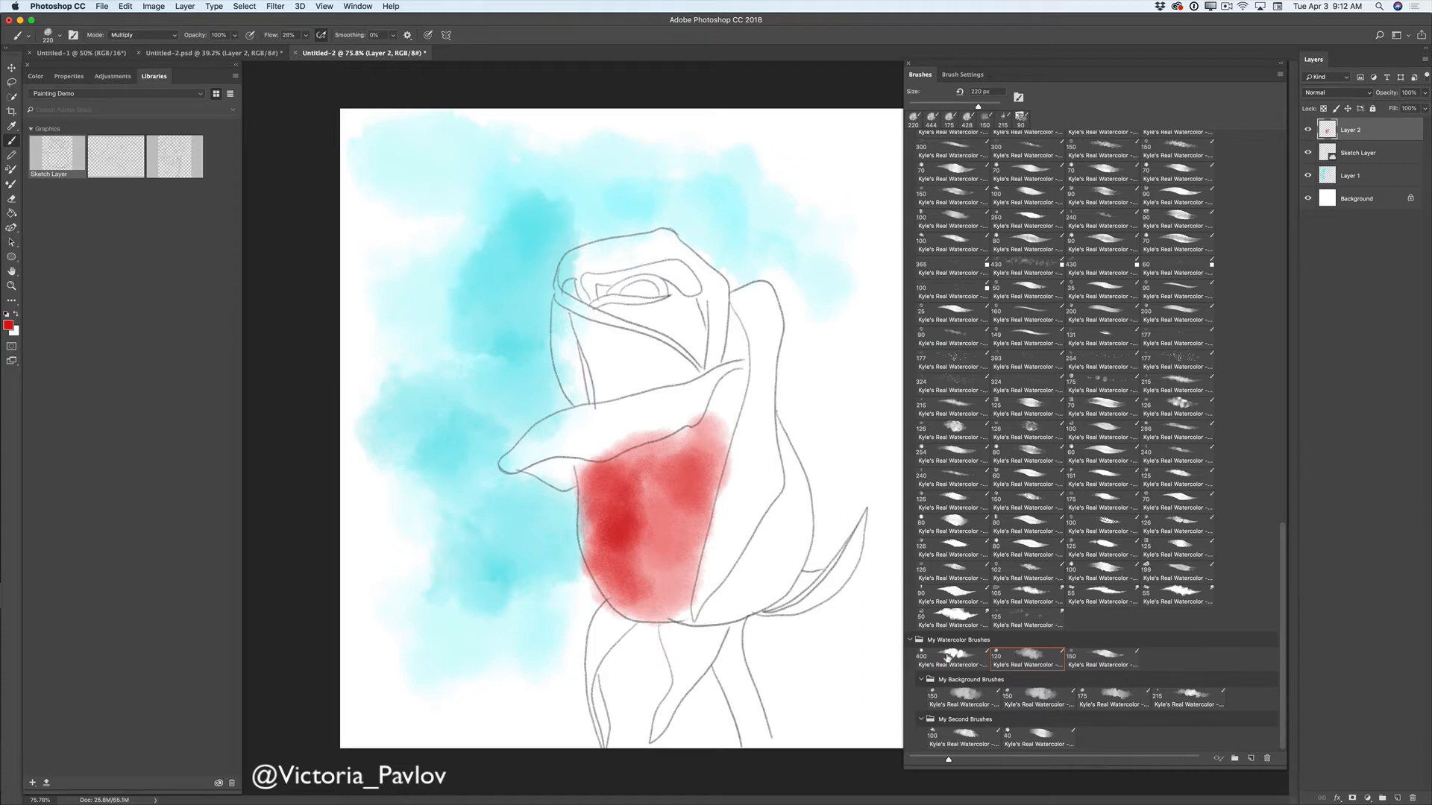
Step: Paint the rose's upper-right outer petal red with the 150 px brush from My Watercolor Brushes
{"action": "left_click", "coordinate": [1102, 656]}
{"action": "mouse_move", "coordinate": [752, 363]}
{"action": "left_mouse_down"}
{"action": "mouse_move", "coordinate": [754, 292]}
{"action": "mouse_move", "coordinate": [736, 299]}
{"action": "mouse_move", "coordinate": [766, 311]}
{"action": "mouse_move", "coordinate": [769, 291]}
{"action": "mouse_move", "coordinate": [763, 332]}
{"action": "left_mouse_up"}
{"action": "mouse_move", "coordinate": [764, 296]}
{"action": "left_mouse_down"}
{"action": "mouse_move", "coordinate": [781, 327]}
{"action": "mouse_move", "coordinate": [767, 343]}
{"action": "mouse_move", "coordinate": [739, 302]}
{"action": "mouse_move", "coordinate": [750, 313]}
{"action": "mouse_move", "coordinate": [762, 288]}
{"action": "mouse_move", "coordinate": [779, 458]}
{"action": "left_mouse_up"}
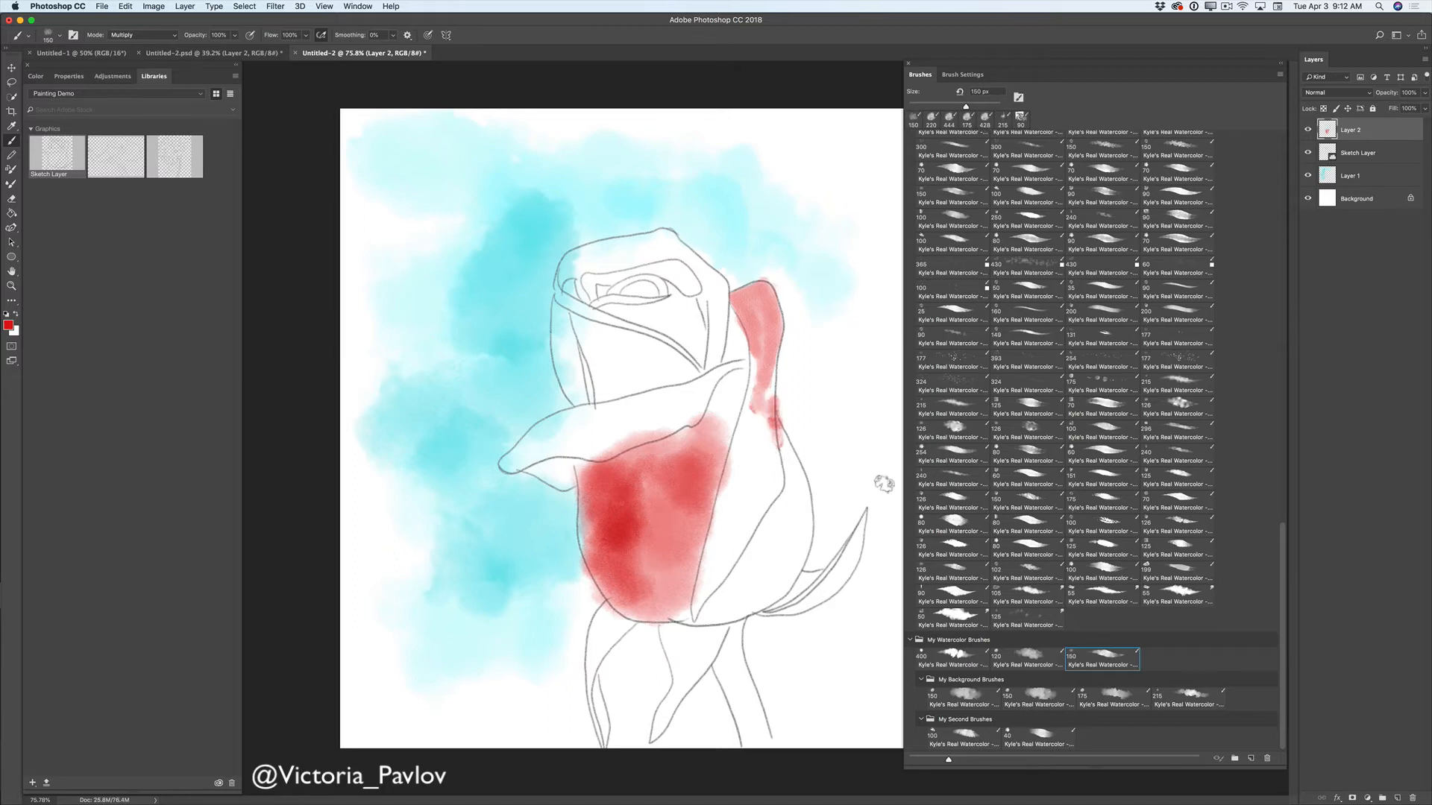